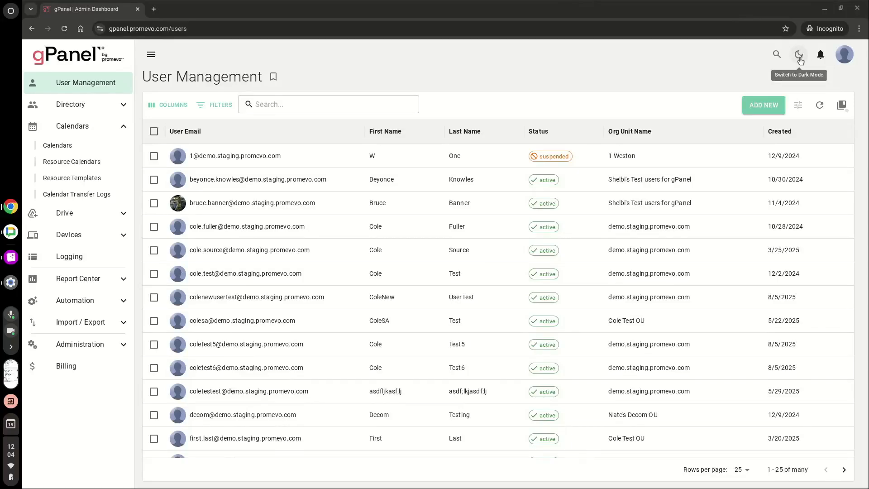
Step: Switch the interface to dark mode and back to light mode, and open the account menu
click(800, 59)
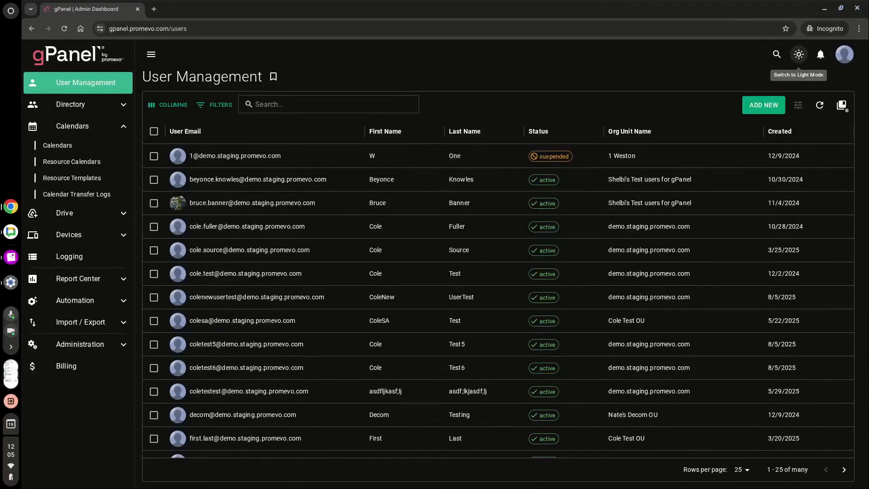
click(799, 55)
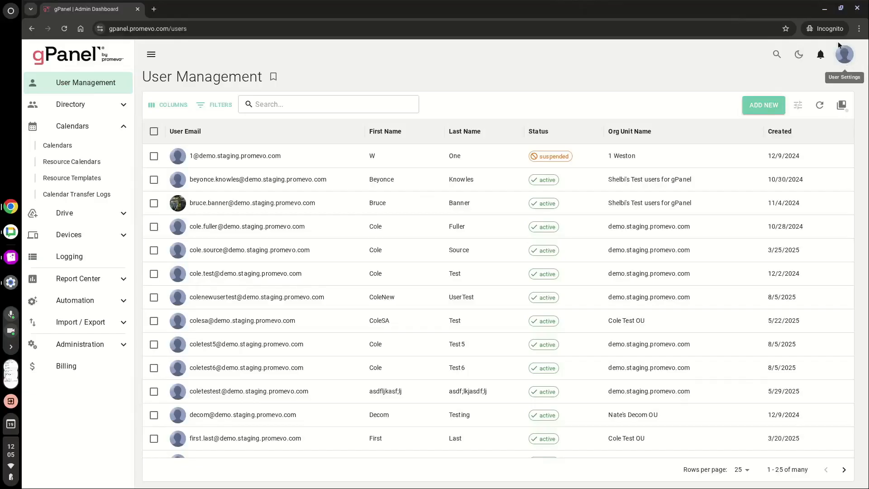
click(848, 62)
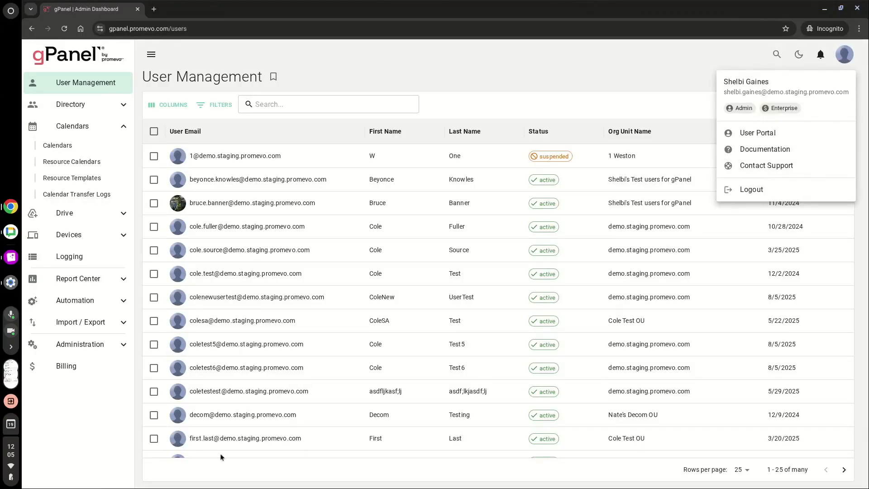
Step: Review the administration settings for the gPanel admin, secondary domains, welcome templates and Google API status
click(80, 347)
click(84, 344)
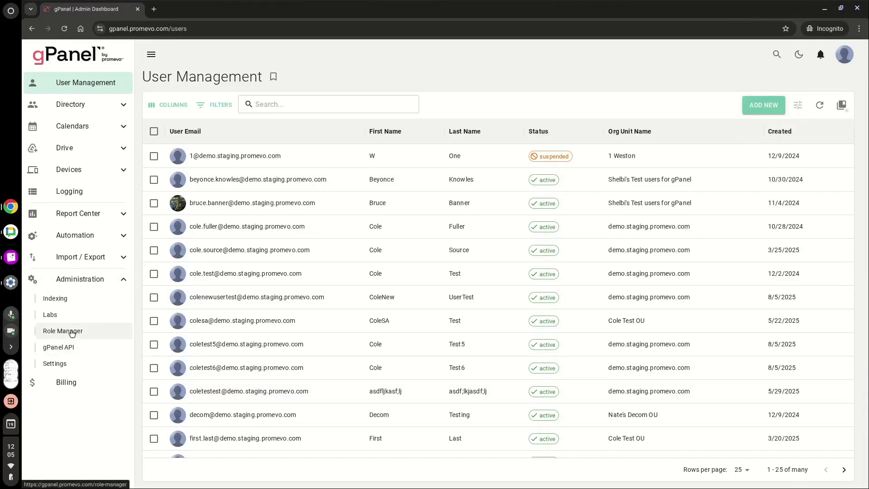
click(71, 366)
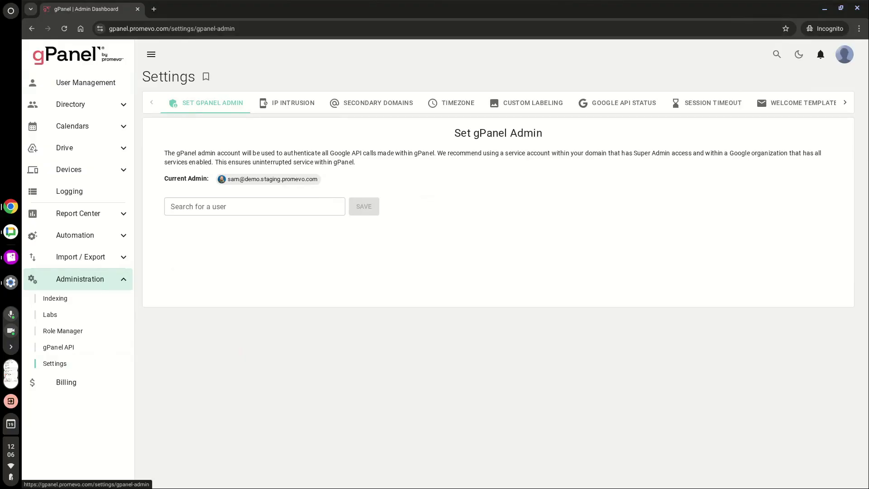
click(355, 105)
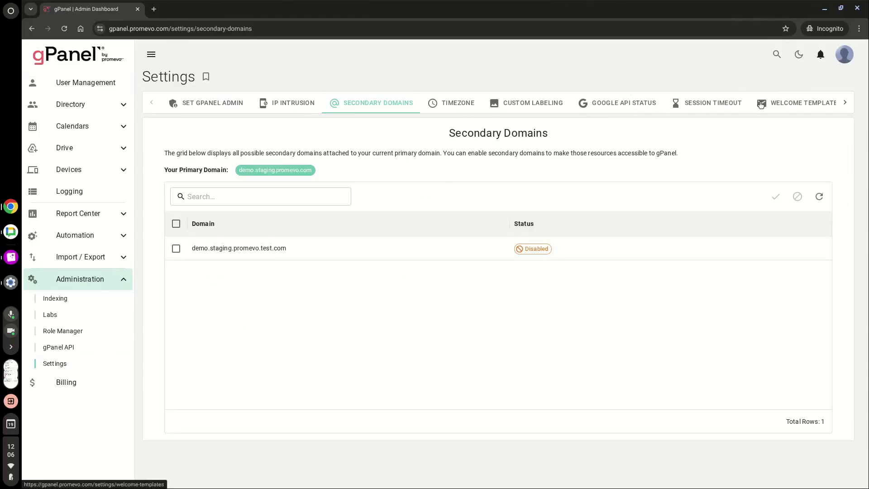
click(779, 104)
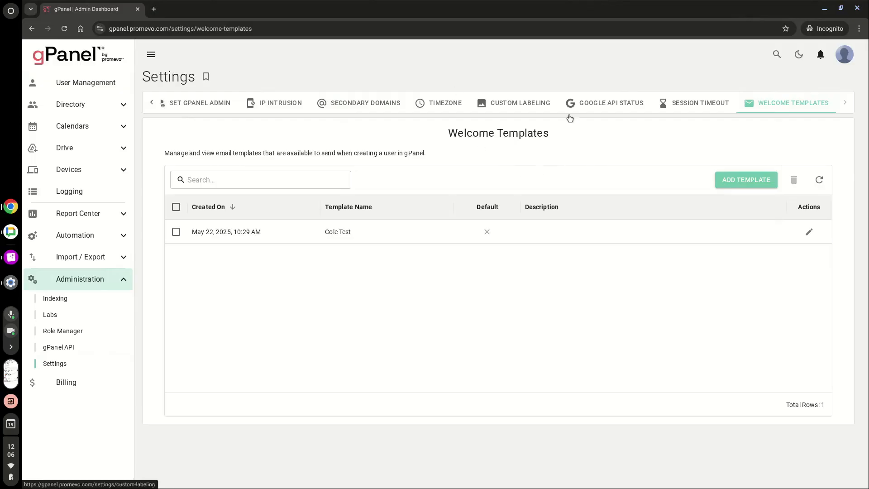
click(604, 105)
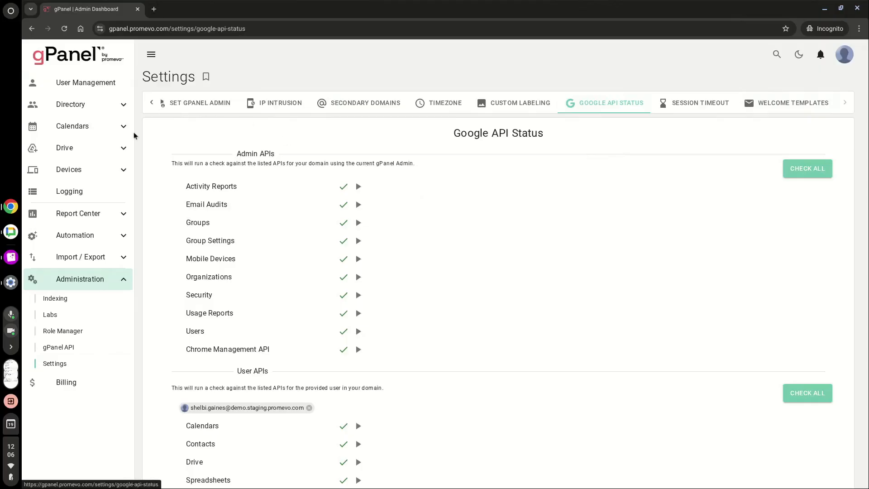
scroll(413, 203, down, 1)
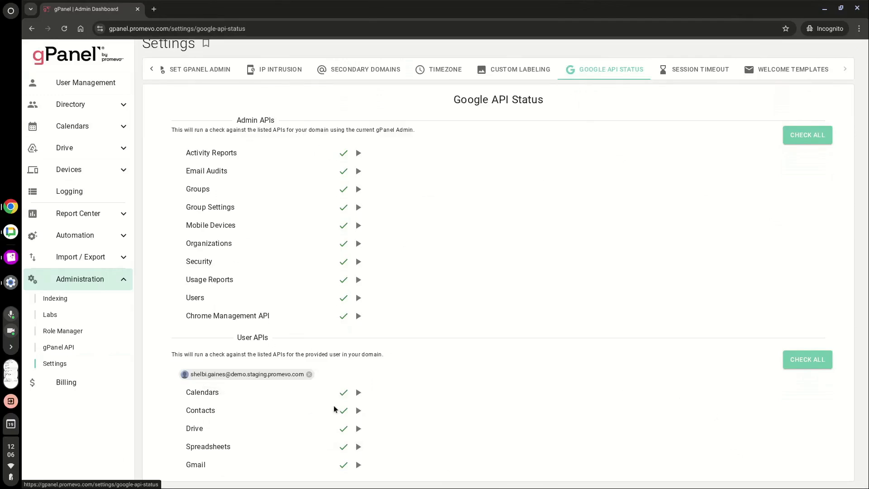
Step: View the user indexing options and the list of roles in Role Manager
click(67, 300)
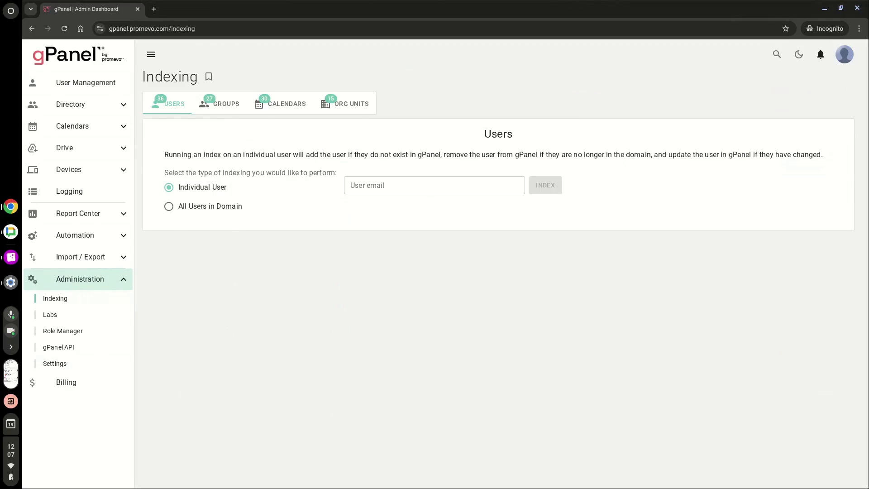
click(82, 333)
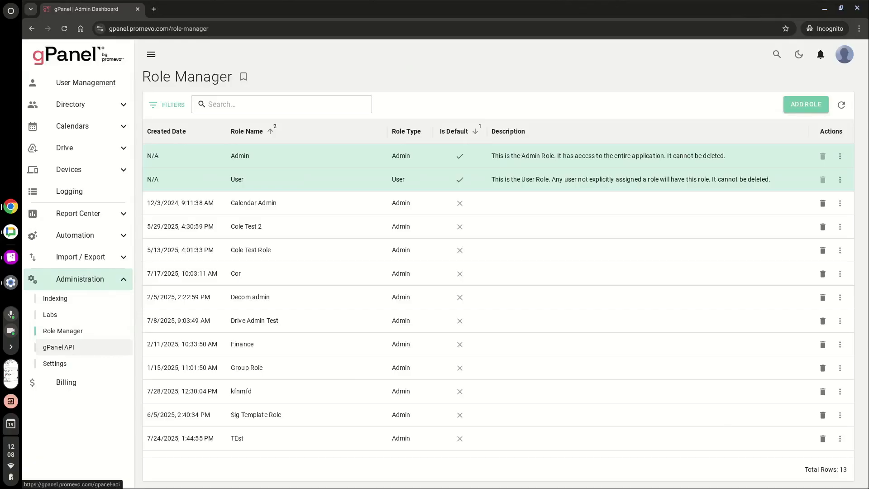
Step: Look through the User Management list and view the blank new-user setup form, closing it without adding anyone
click(71, 83)
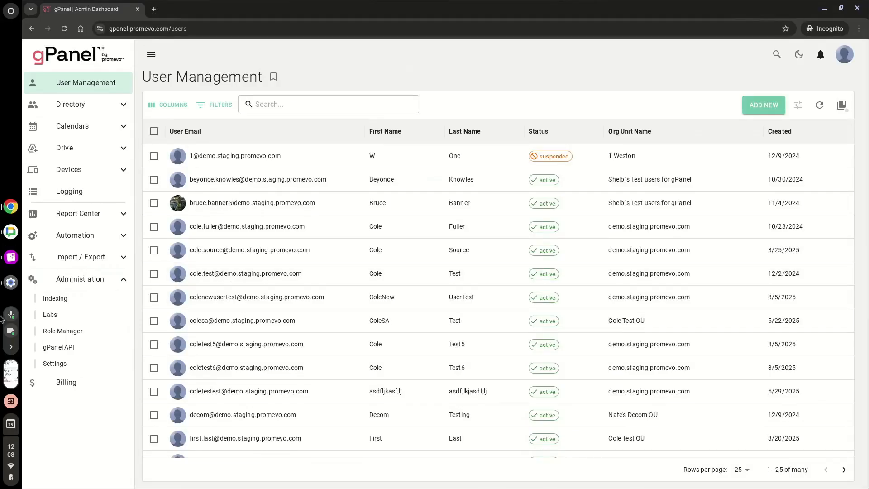
scroll(553, 405, down, 2)
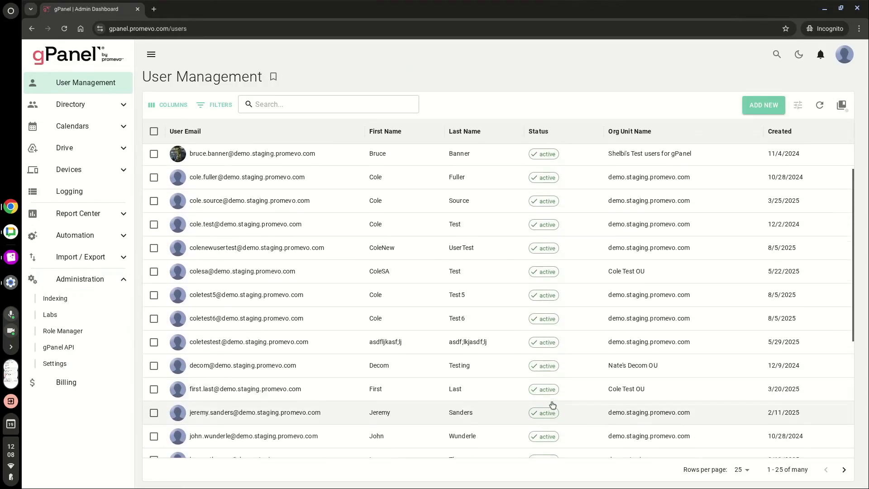
scroll(552, 405, down, 1)
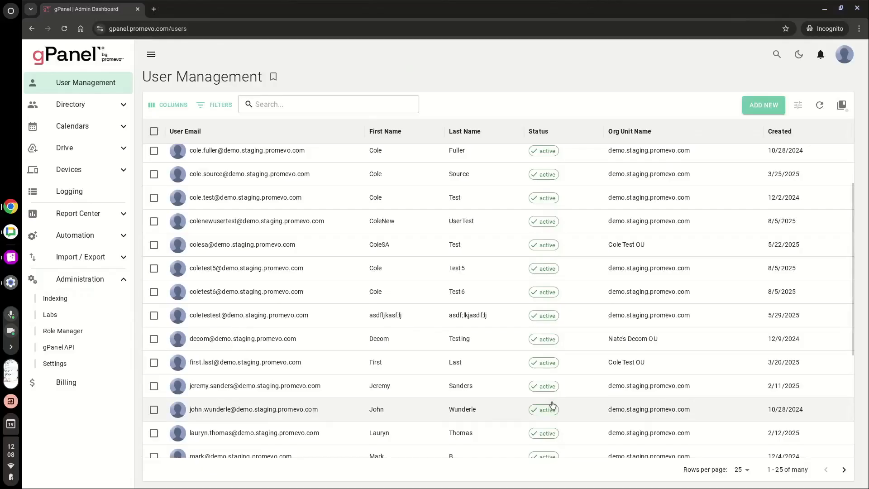
scroll(563, 410, up, 3)
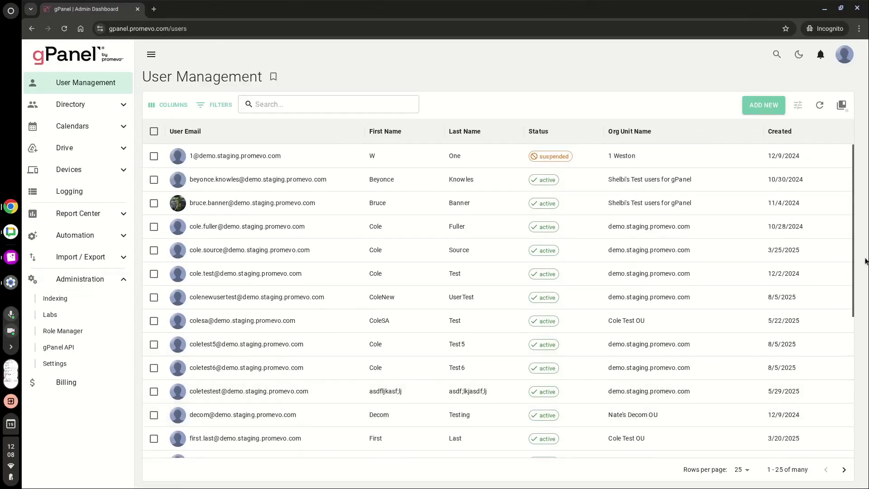
click(756, 104)
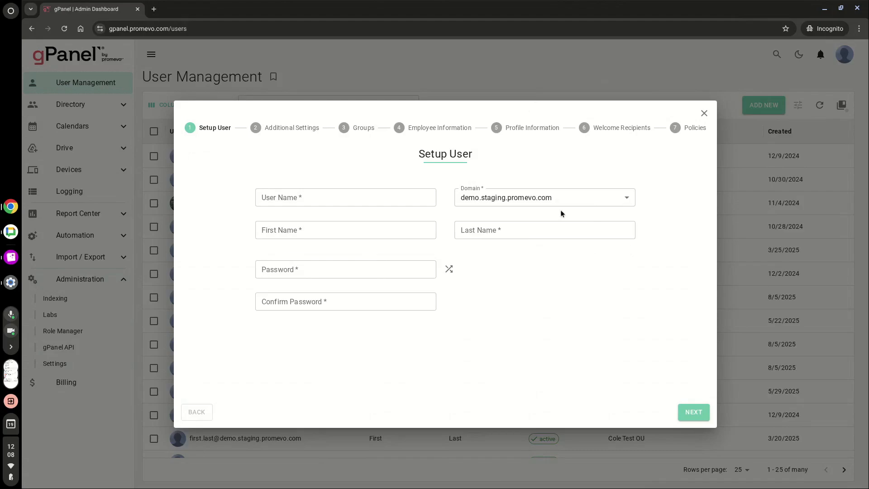
click(703, 114)
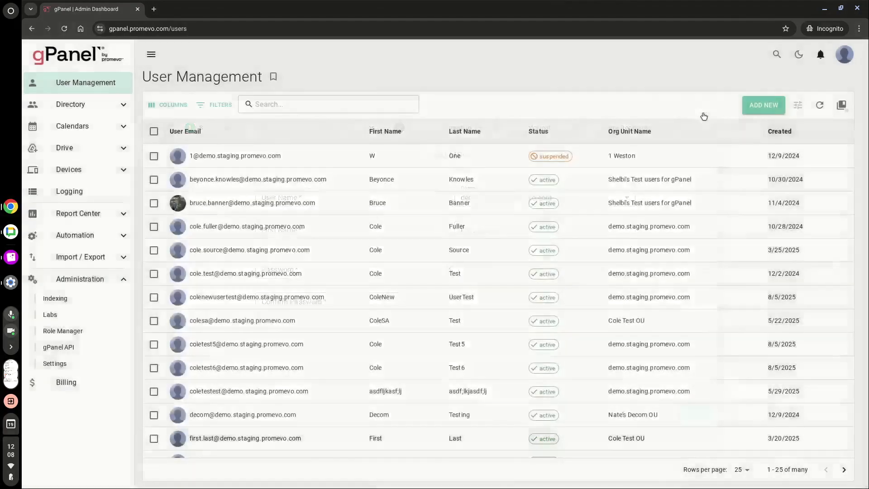
Step: Search the user list by first name and open the matching user's Gmail account delegation settings
click(265, 104)
text(shelbi)
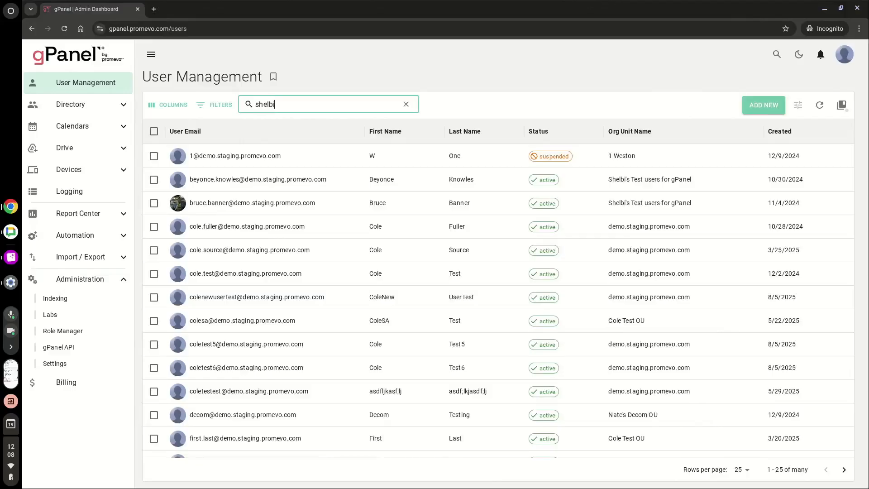
click(262, 158)
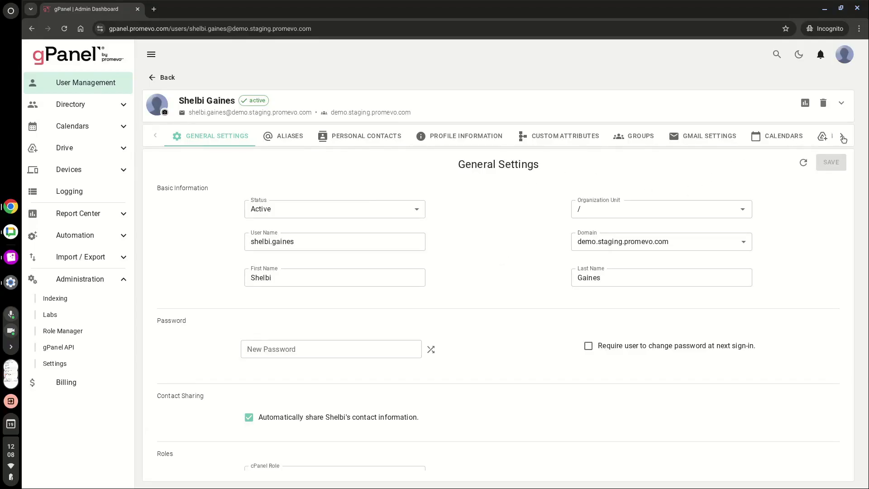
click(842, 136)
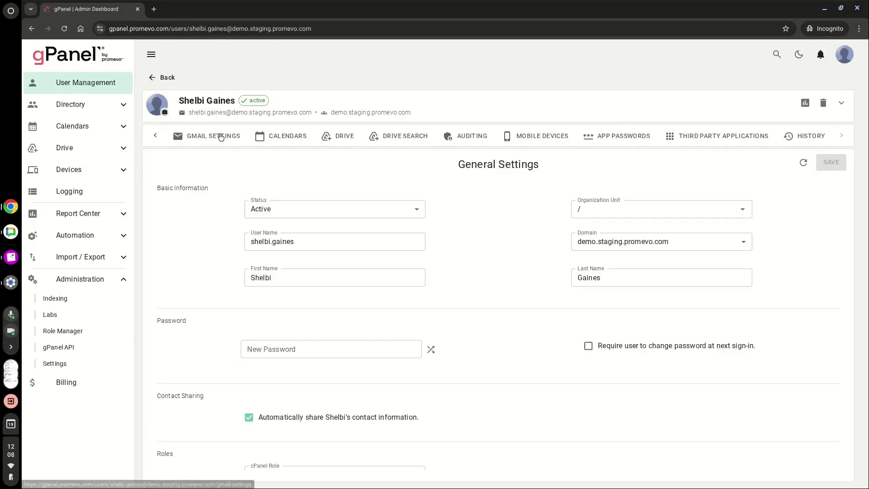
click(221, 136)
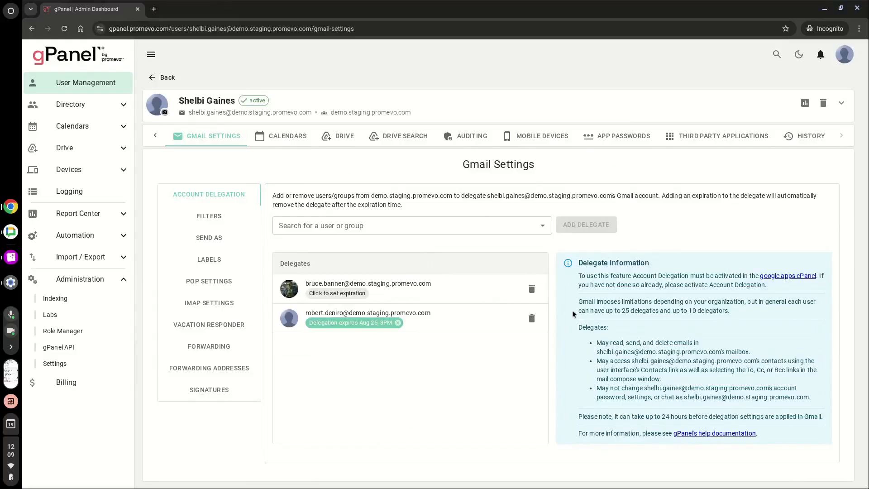
Step: Review the user's vacation responder message and dates, and view their Gmail forwarding settings
click(202, 327)
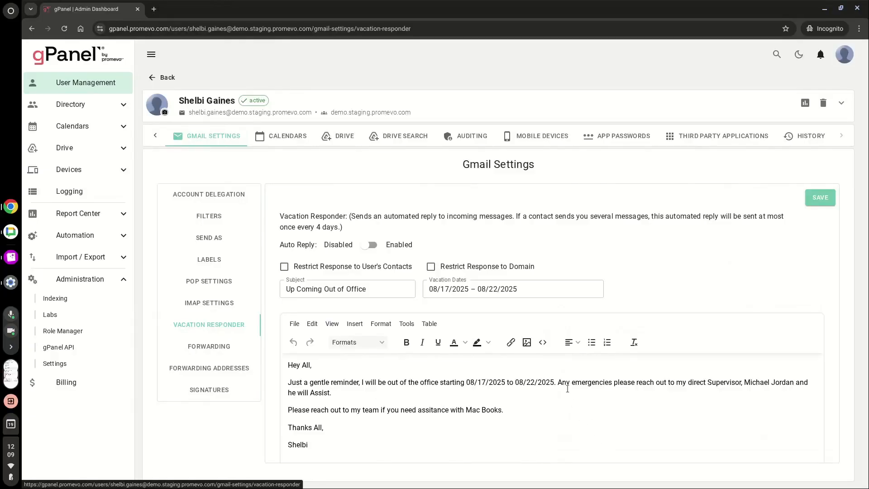
scroll(511, 347, down, 1)
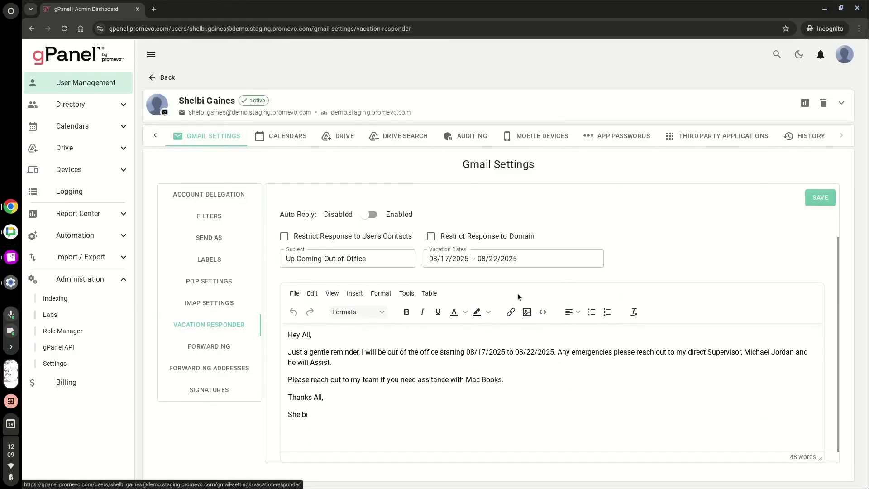
scroll(506, 301, down, 1)
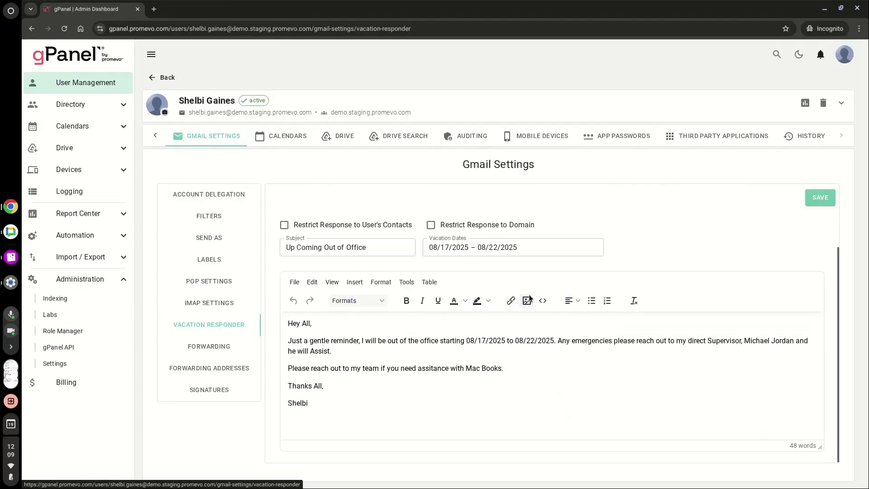
scroll(531, 299, up, 1)
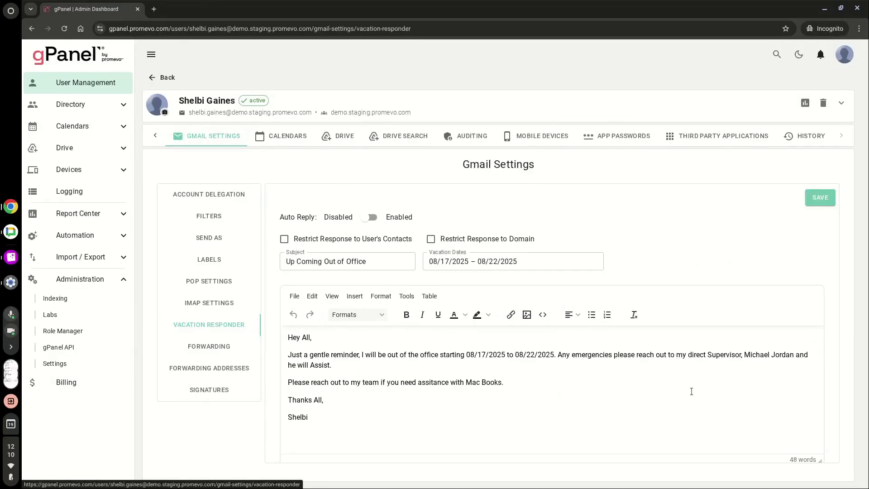
click(208, 346)
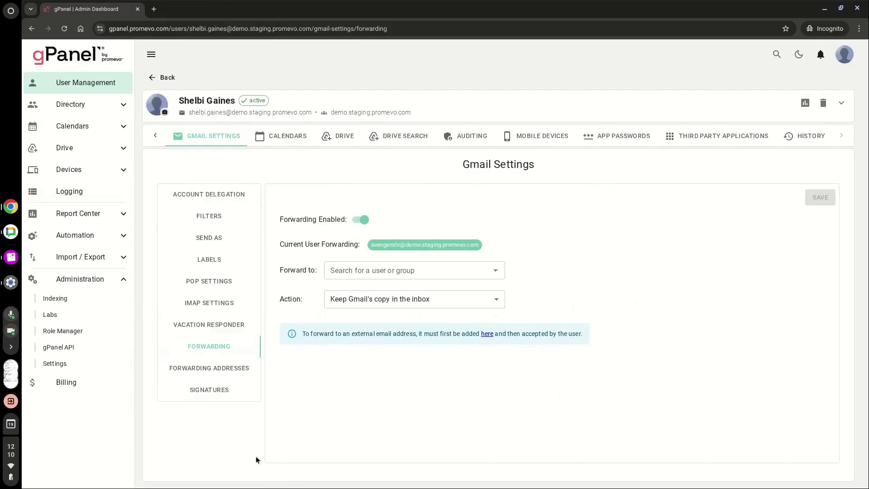
Step: Load the Surfrider Test template in the user's Gmail signature settings and check its preview without saving
click(216, 392)
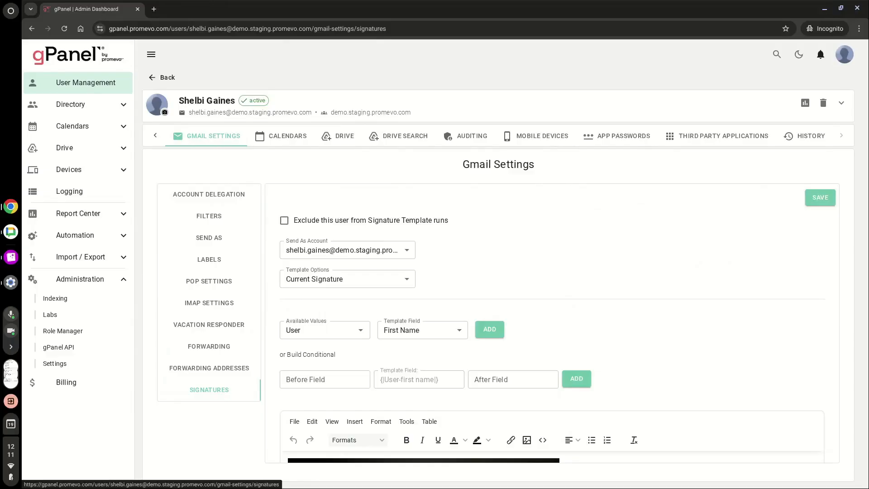
scroll(331, 227, down, 2)
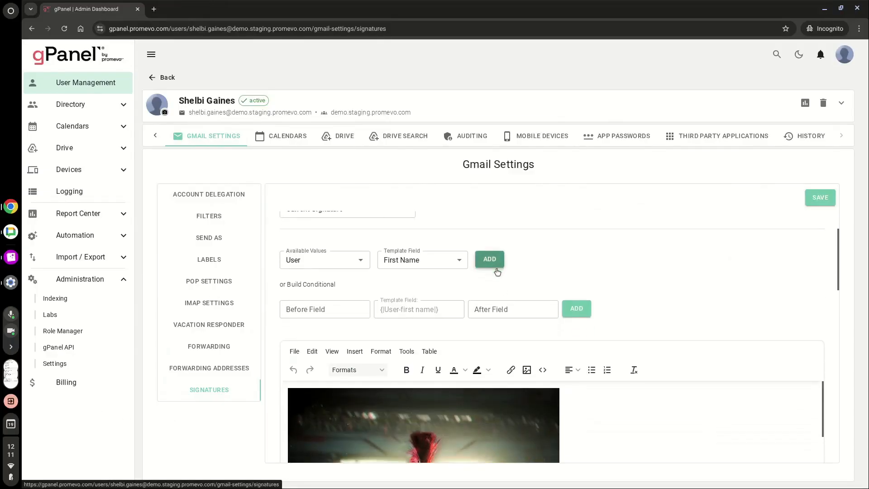
scroll(493, 265, up, 2)
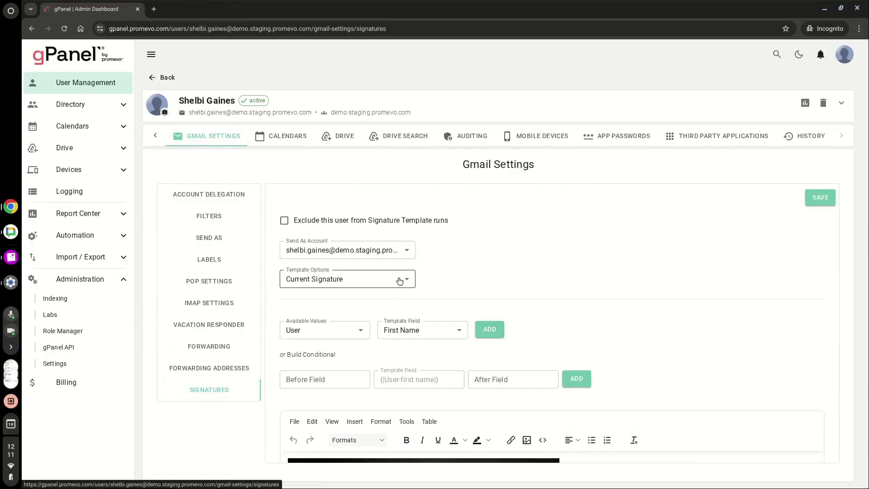
click(411, 251)
click(438, 273)
click(414, 281)
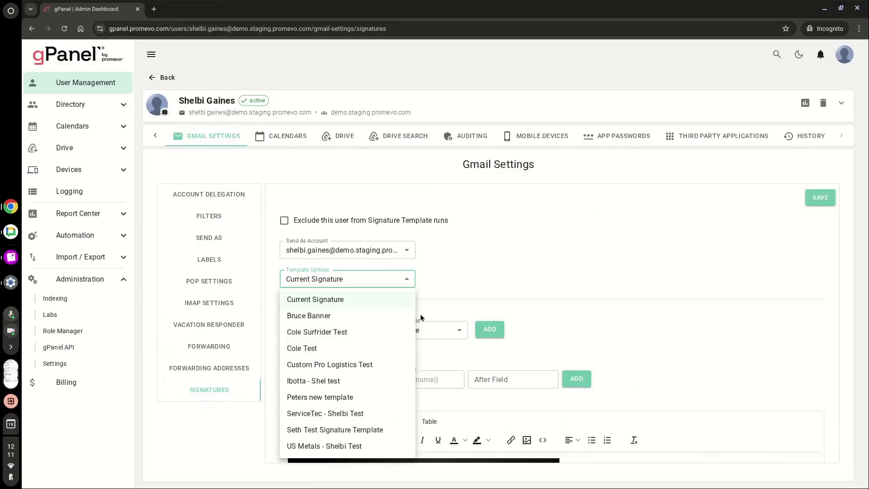
click(331, 341)
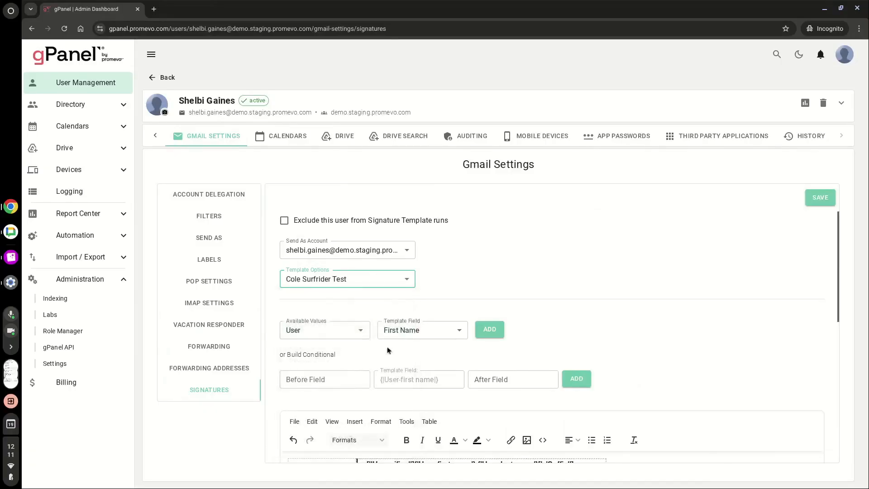
scroll(599, 339, down, 4)
scroll(600, 342, down, 3)
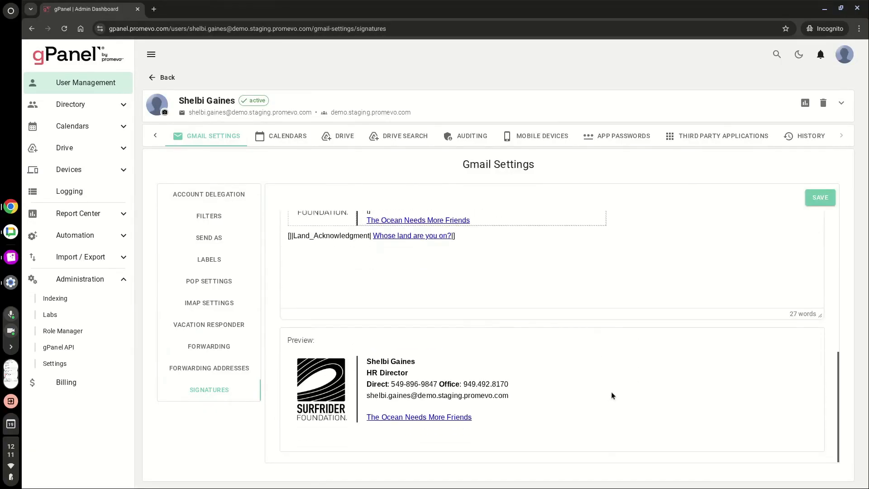
scroll(611, 392, up, 5)
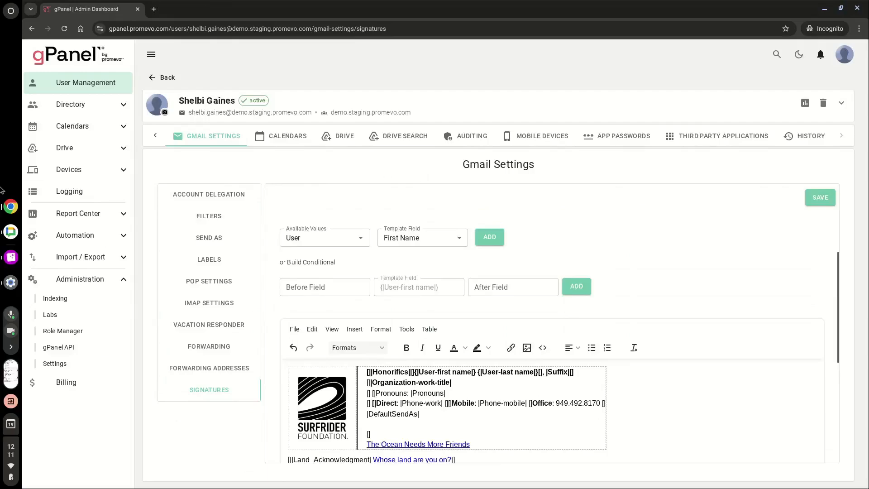
Step: Open the Calendars page and search for a user's calendars by first name, choosing the matching email suggestion
click(69, 131)
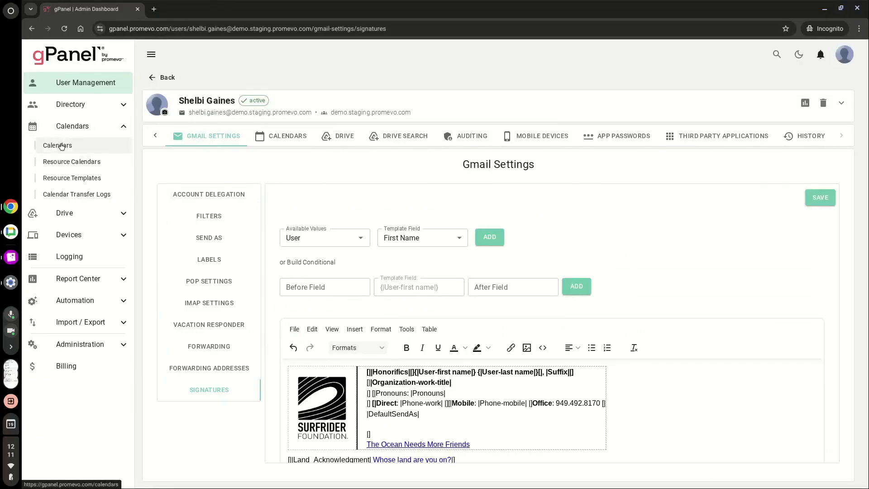
click(60, 145)
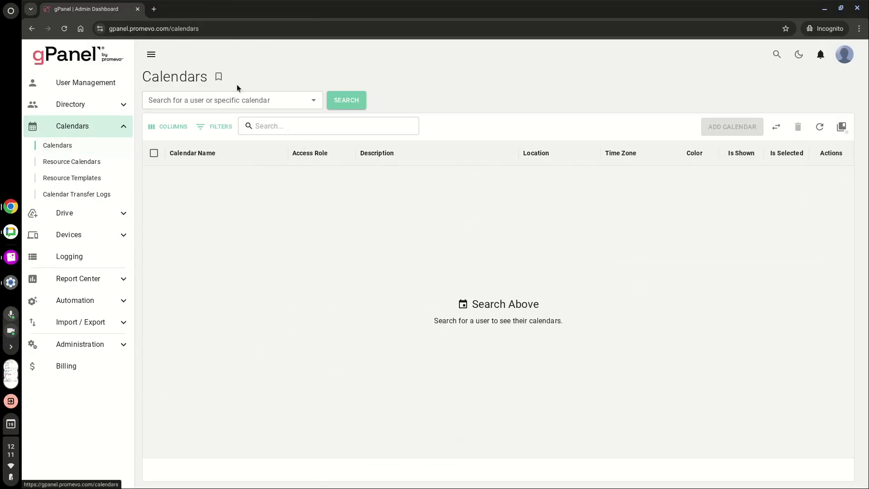
click(233, 100)
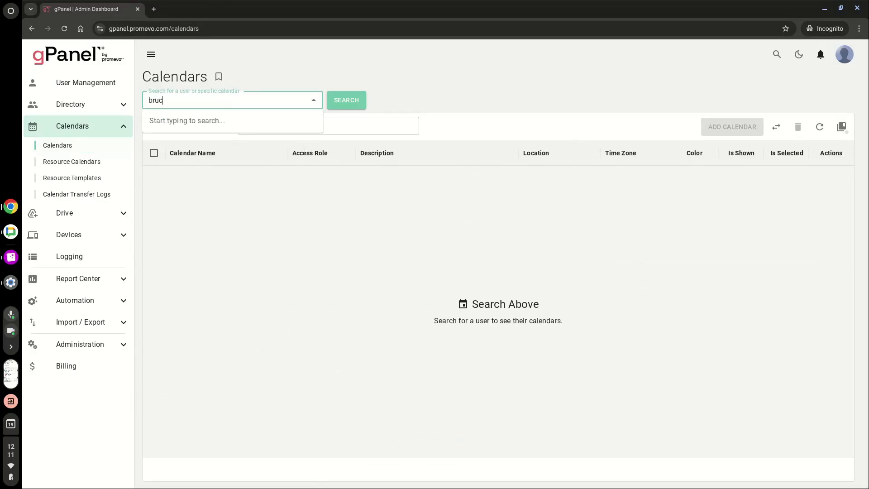
click(246, 144)
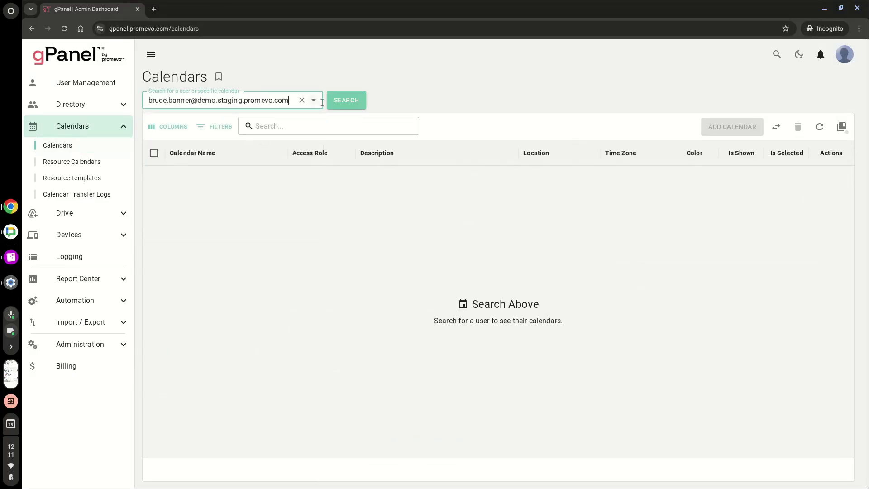
click(342, 99)
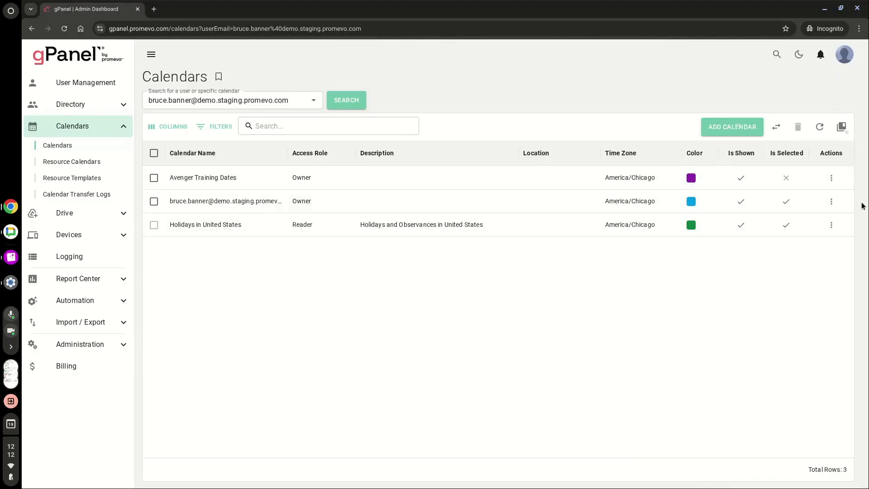
Step: View the editable details of the user's primary calendar and close the form without changing anything
click(832, 205)
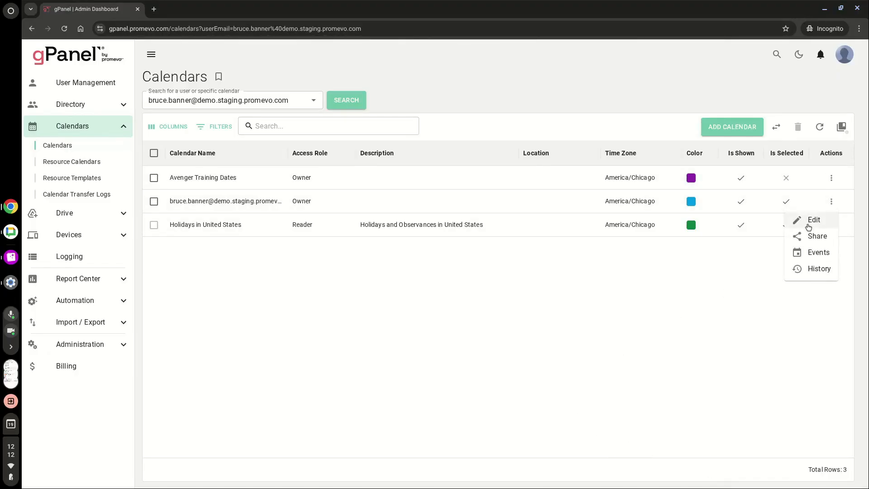
click(809, 221)
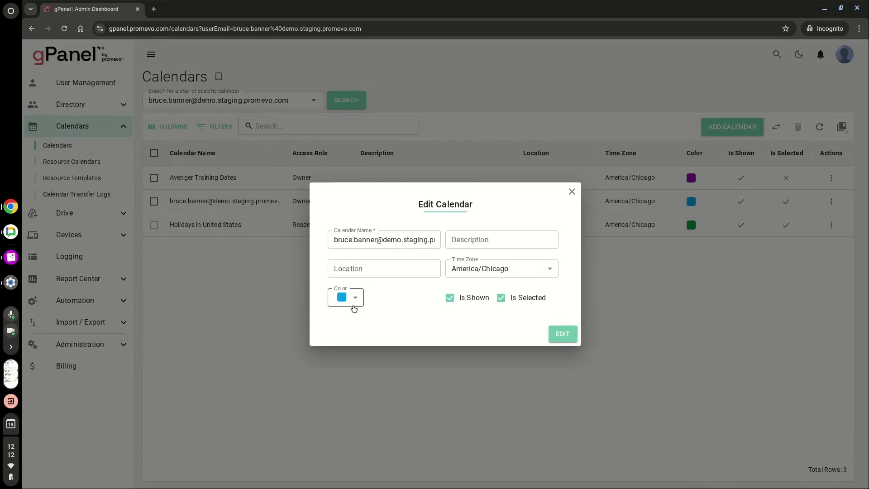
click(572, 191)
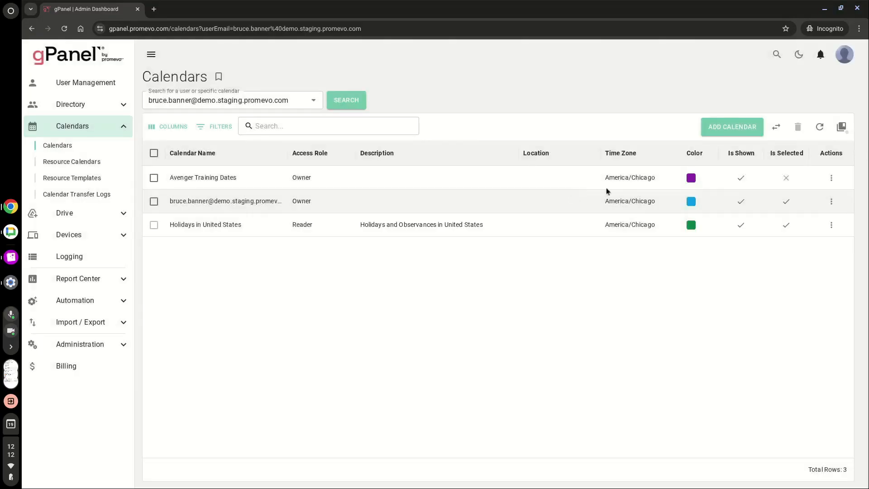
Step: Open the primary calendar's sharing settings and preview Public visibility with its role options, leaving the visibility change unapplied
click(832, 202)
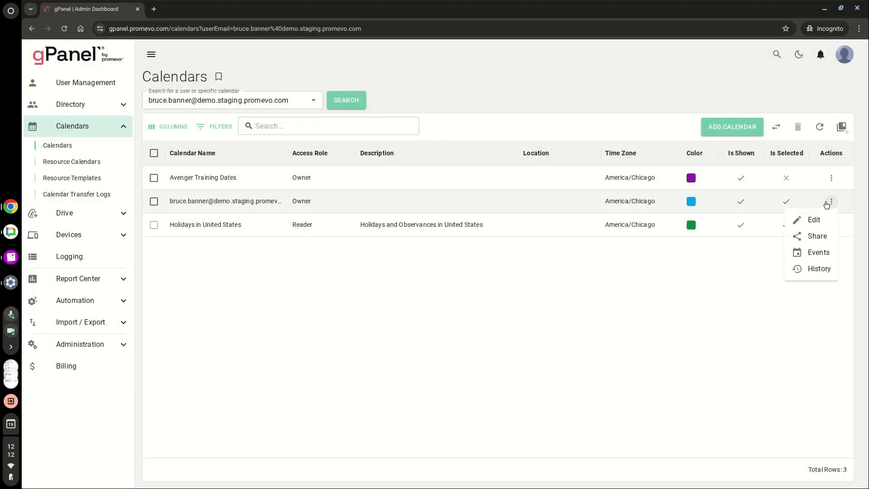
click(810, 237)
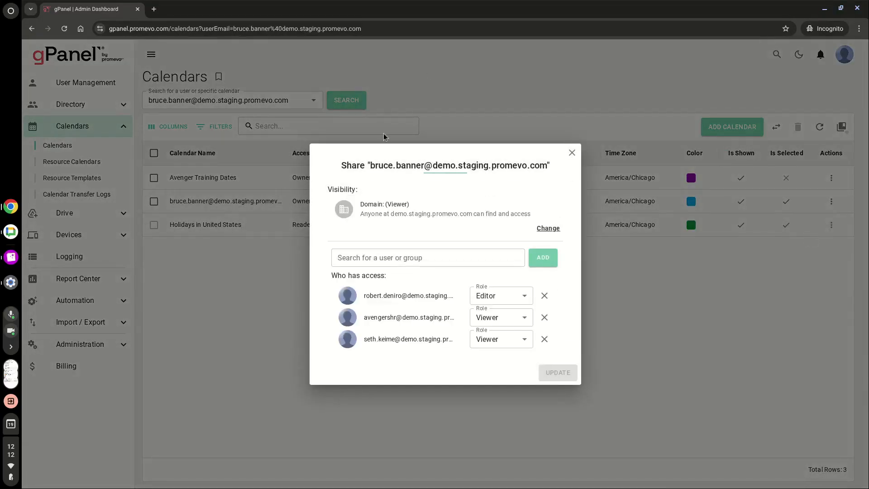
click(551, 231)
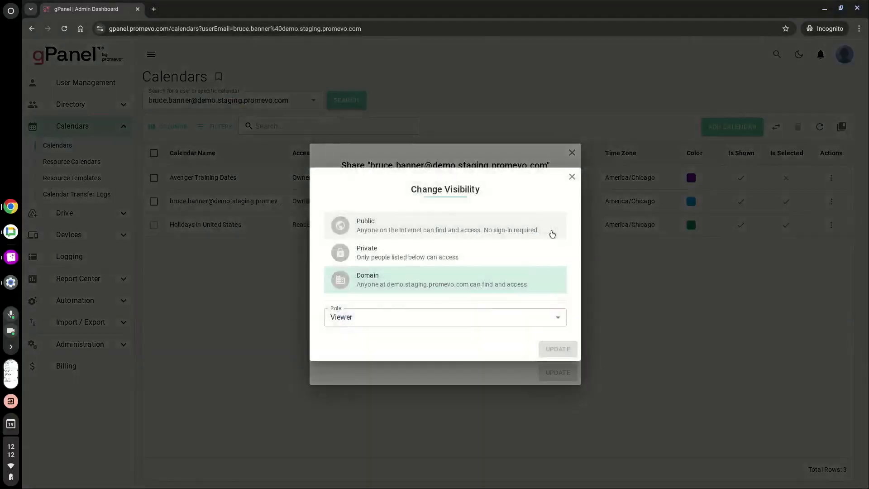
click(421, 229)
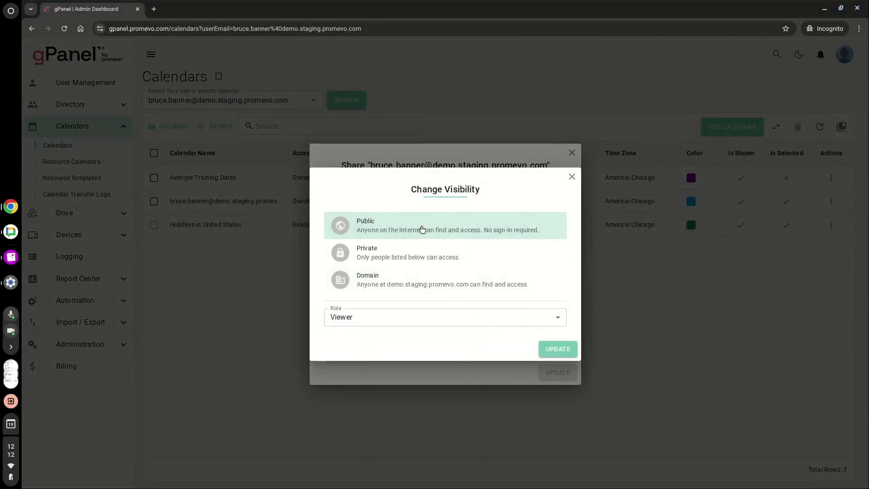
click(514, 317)
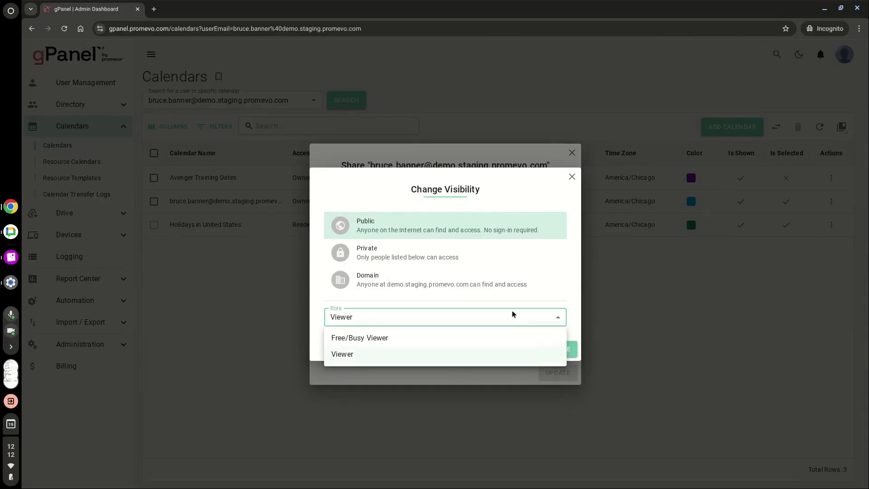
click(573, 178)
click(573, 178)
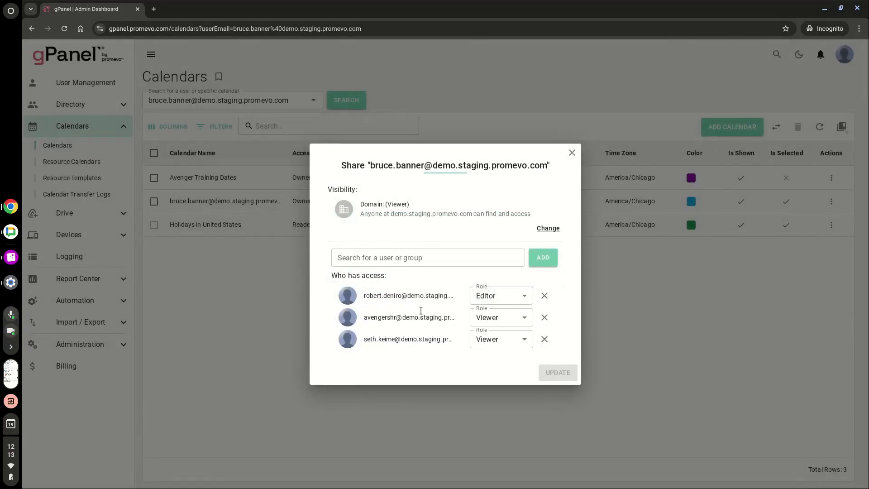
Step: Try the Owner role for the first person with access, closing the sharing settings without updating
click(514, 295)
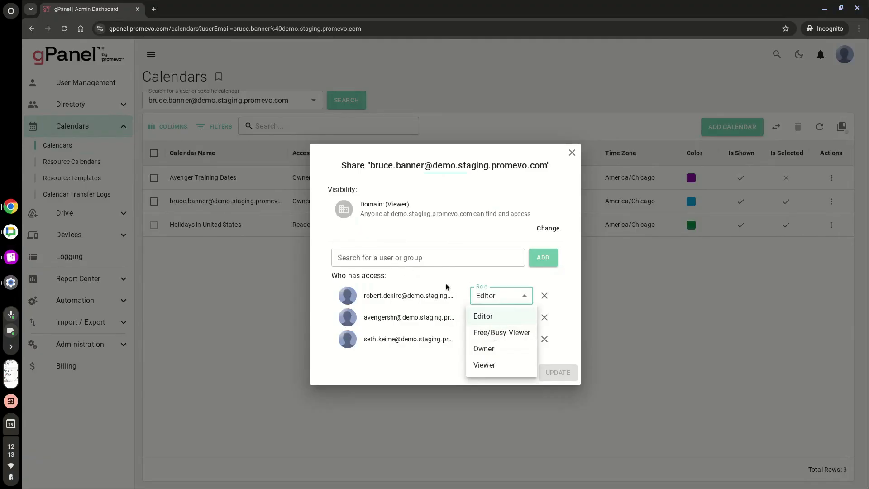
click(487, 349)
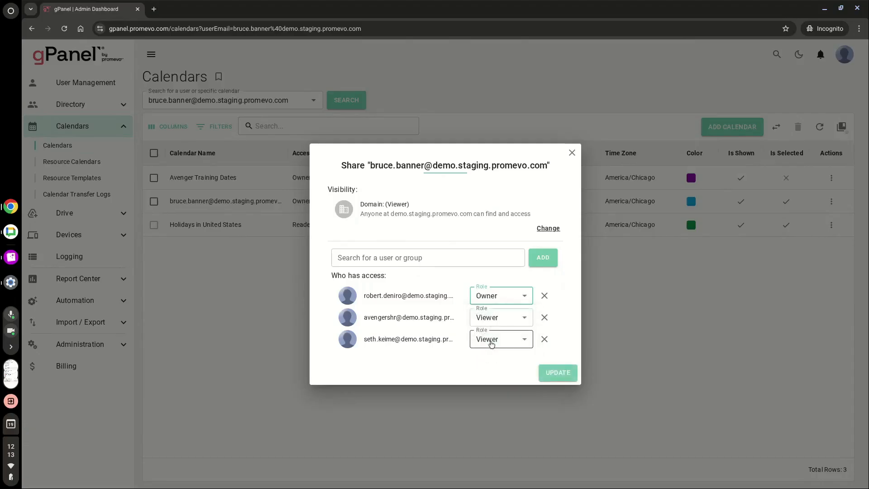
click(507, 302)
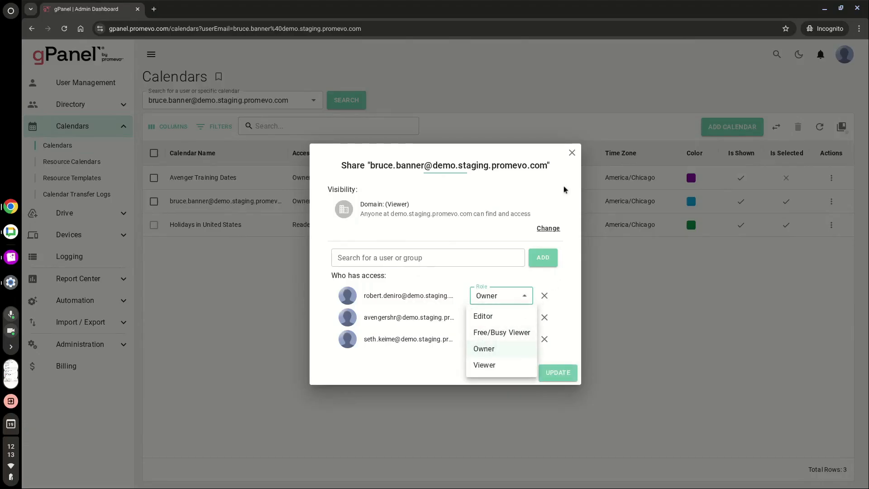
click(573, 154)
click(573, 154)
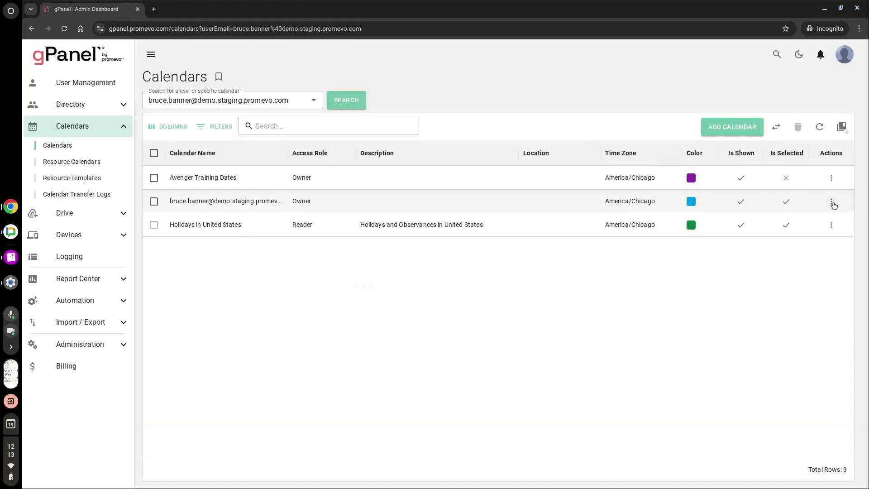
Step: Open the primary calendar's events and view the blank event form for August 14, 2025, closing it without creating anything
click(832, 202)
click(813, 252)
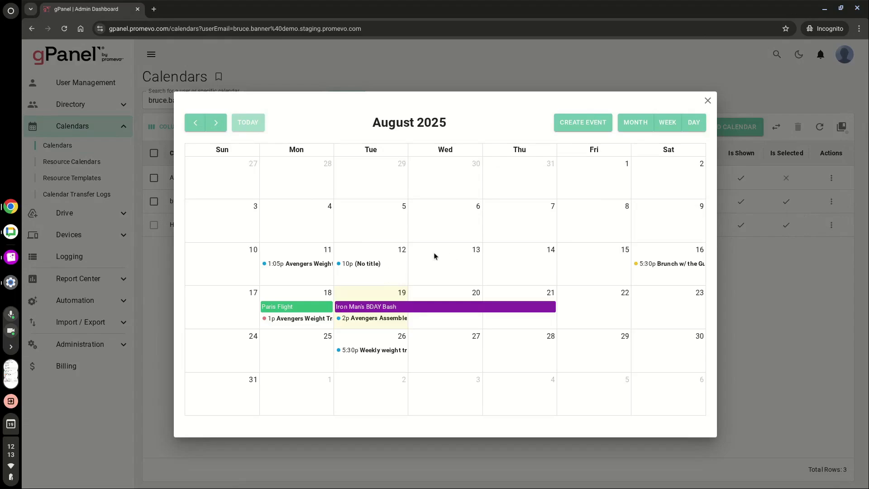
click(522, 258)
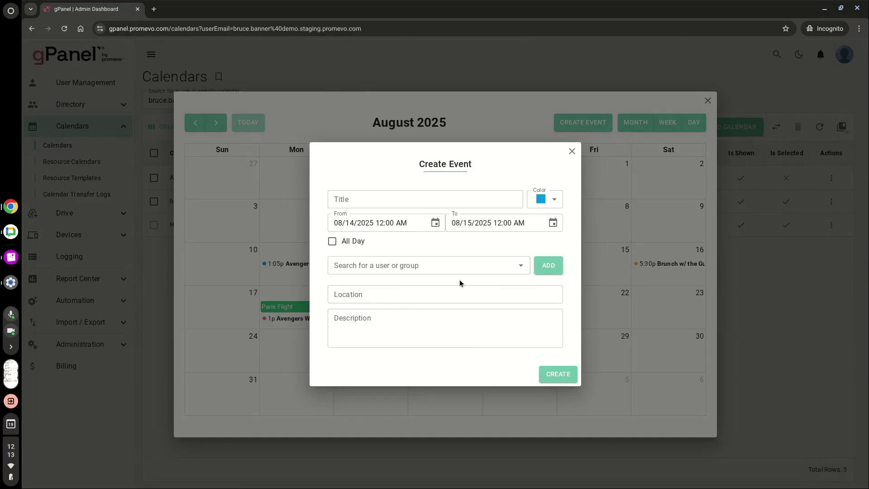
click(572, 151)
Step: Review the editable details of the Iron Man's BDAY Bash event and close the form without updating
click(365, 307)
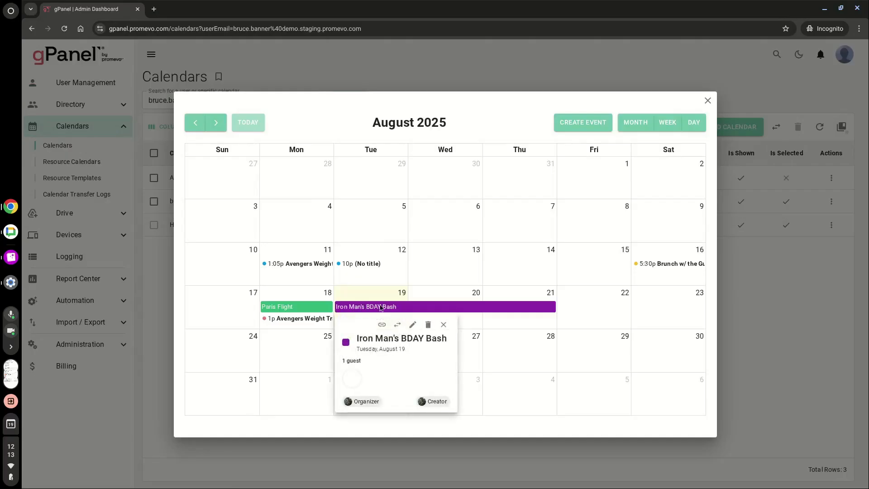
click(414, 324)
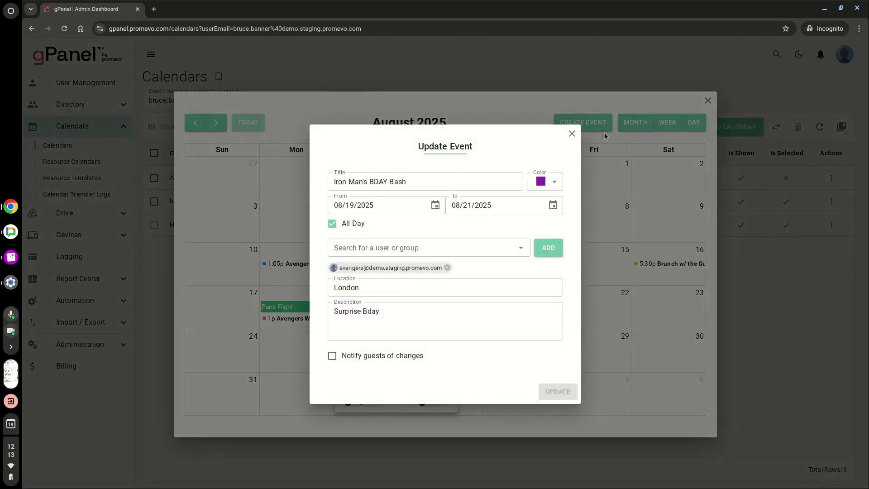
click(572, 133)
Step: Look at the option to move the Iron Man's BDAY Bash event to another user's calendar, closing the events view without moving it
click(375, 310)
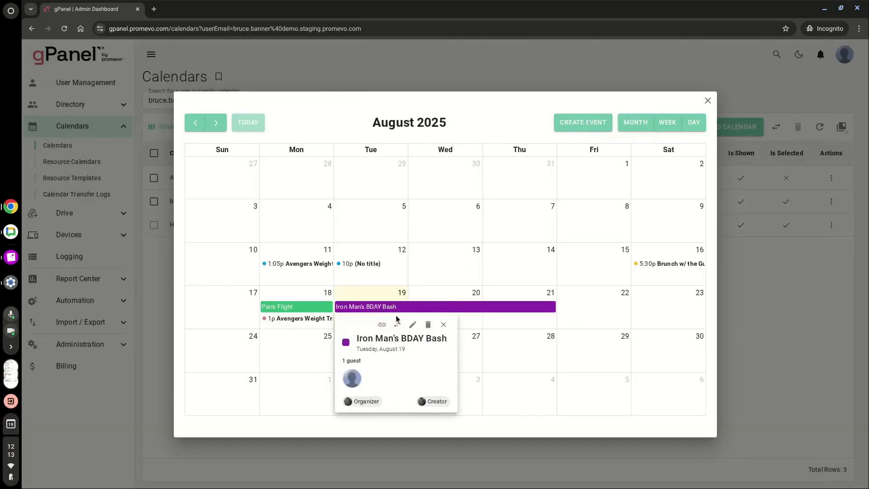
click(397, 325)
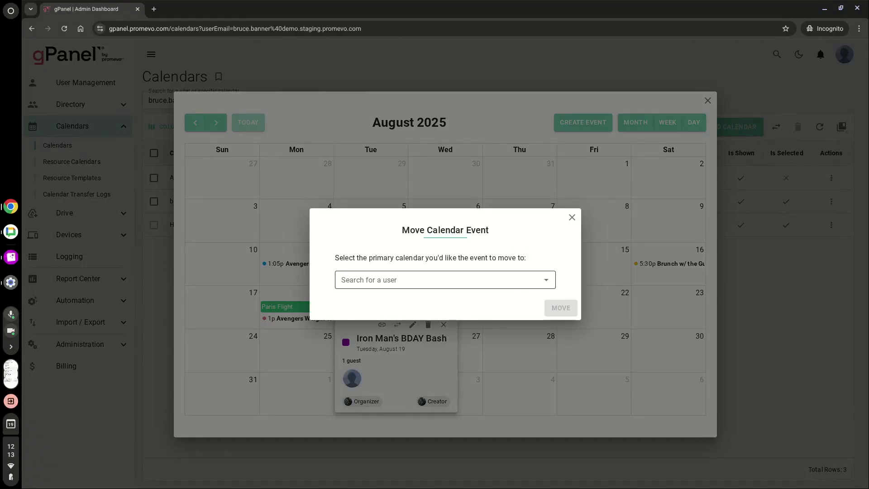
click(444, 279)
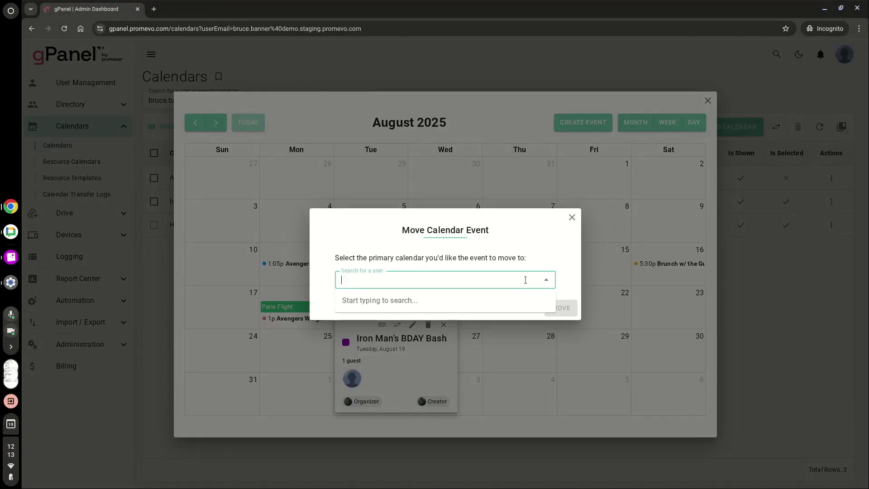
click(572, 218)
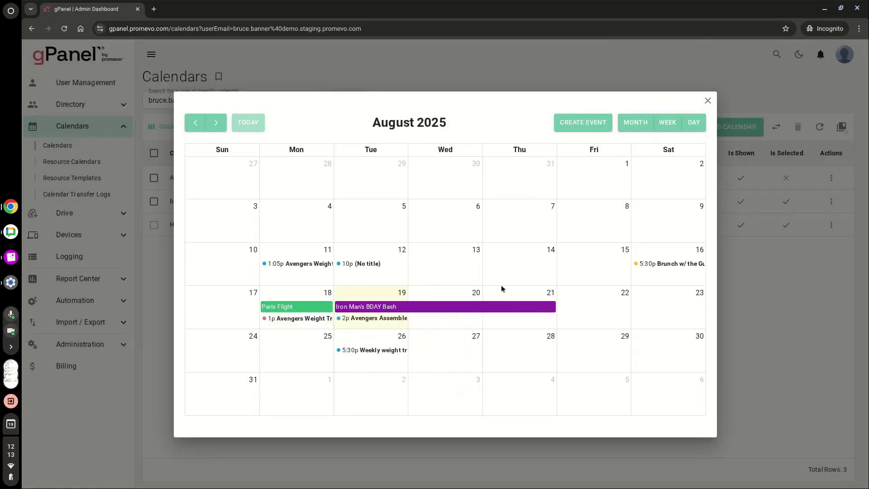
click(708, 100)
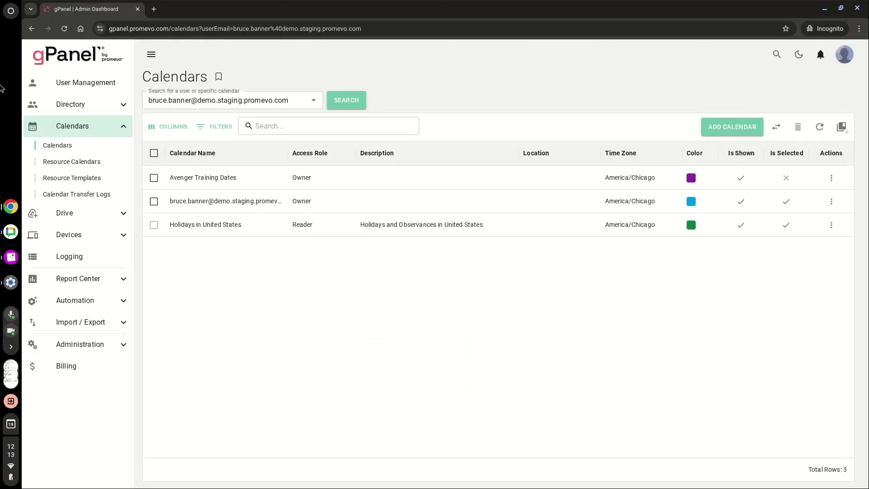
Step: View the resource calendars and the blank Add Resource Calendar form without saving, and open the resource templates list
click(75, 166)
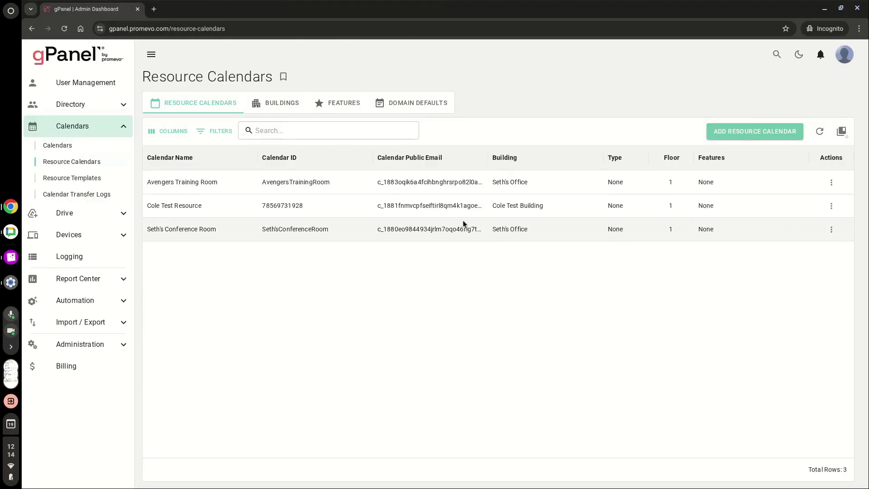
click(759, 132)
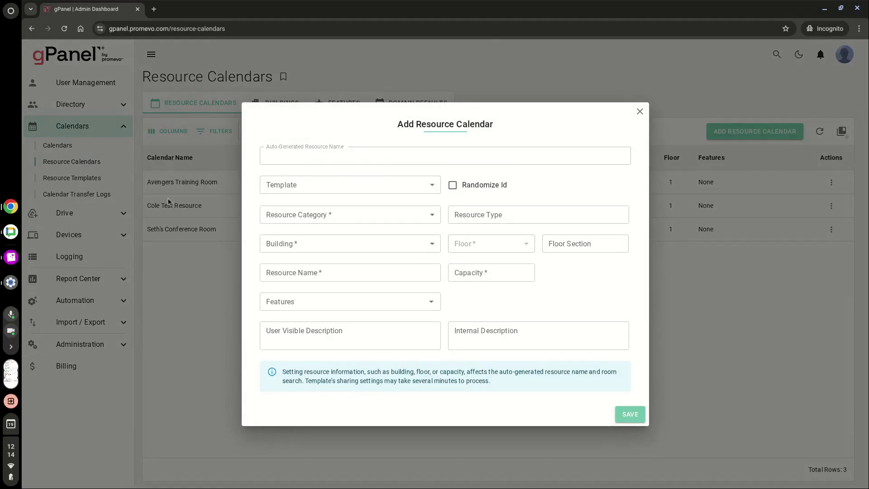
click(640, 112)
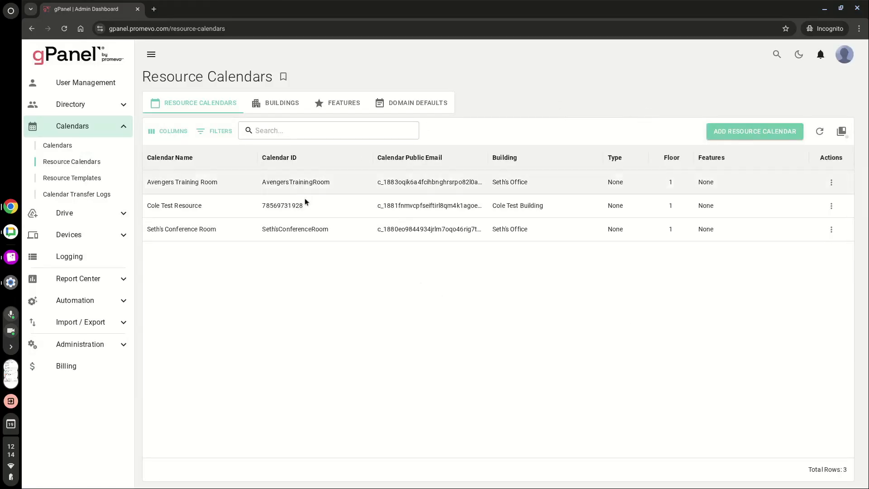
click(107, 177)
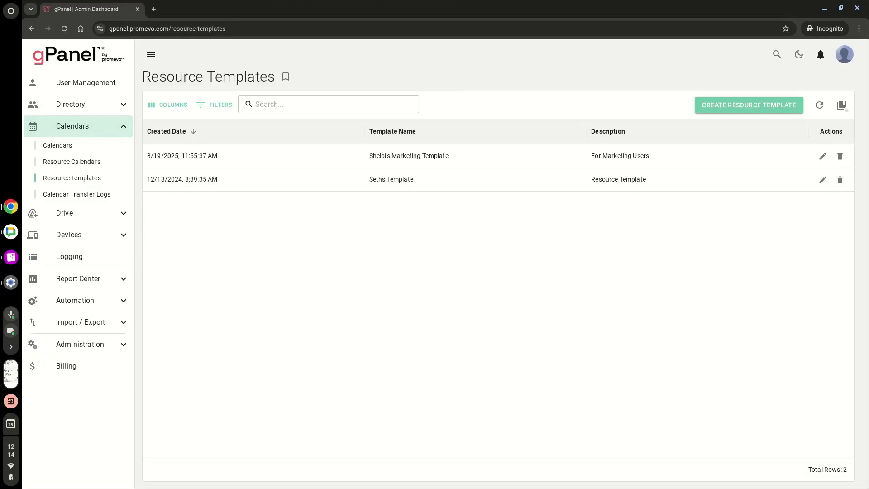
Step: Open Drive Explorer, find the user Robert DeNiro, and load his Drive contents
click(64, 212)
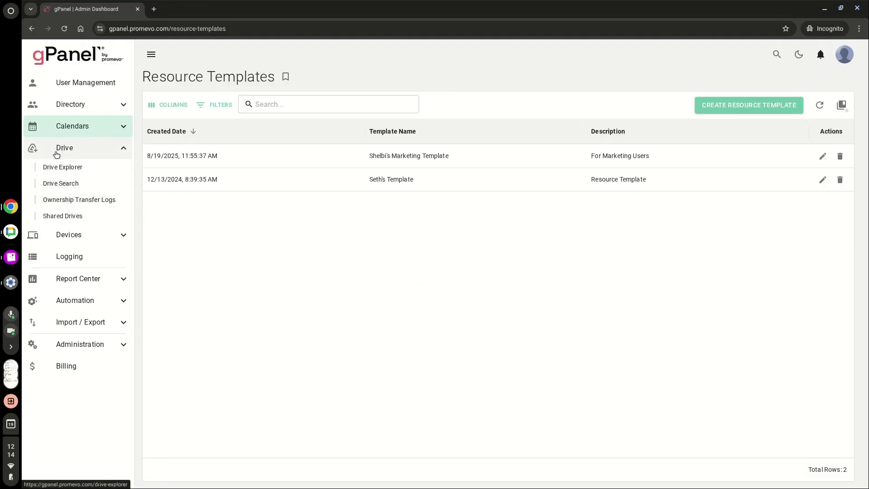
click(74, 166)
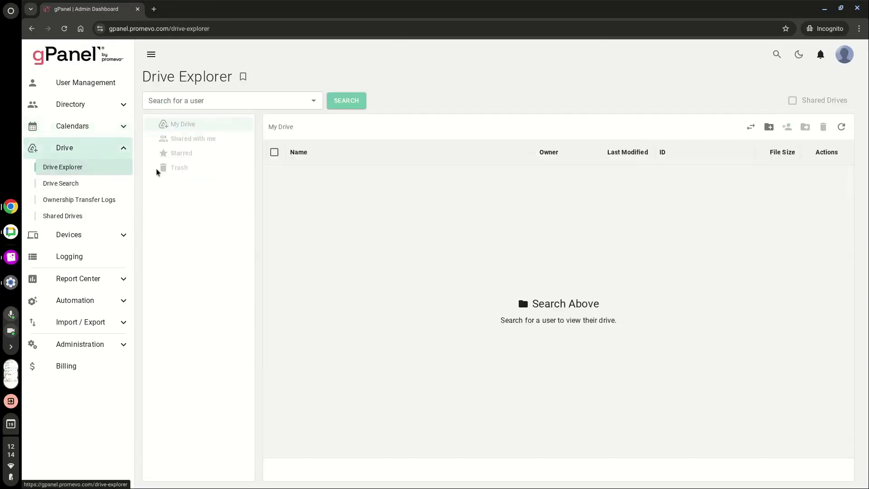
click(186, 102)
text(r)
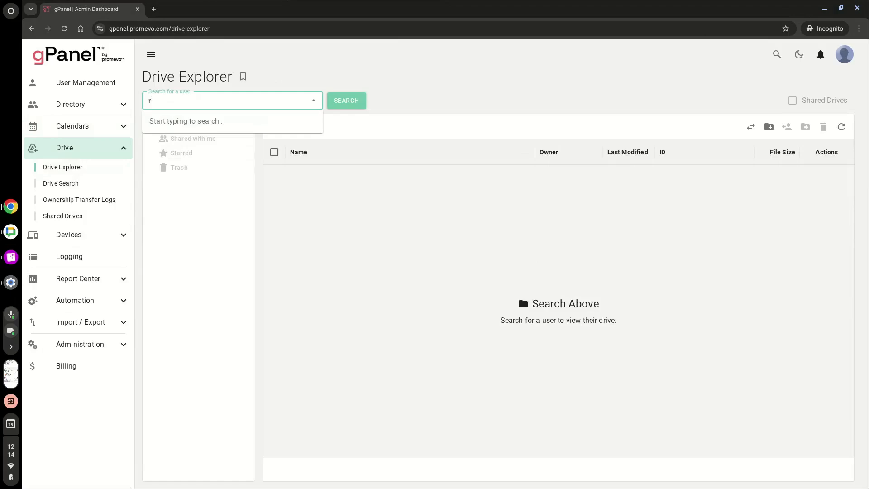
text(p)
text(p)
key(BackSpace)
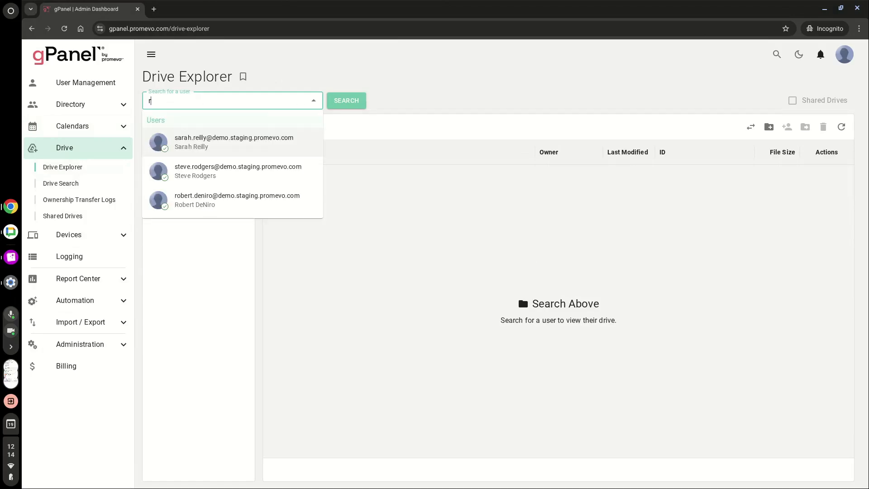
text(pber)
key(BackSpace)
key(BackSpace)
key(BackSpace)
key(BackSpace)
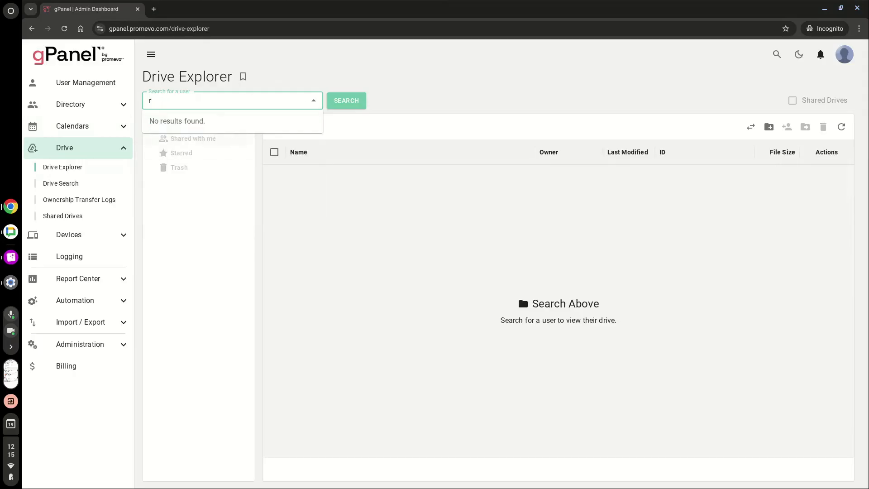
text(p)
key(BackSpace)
text(ob)
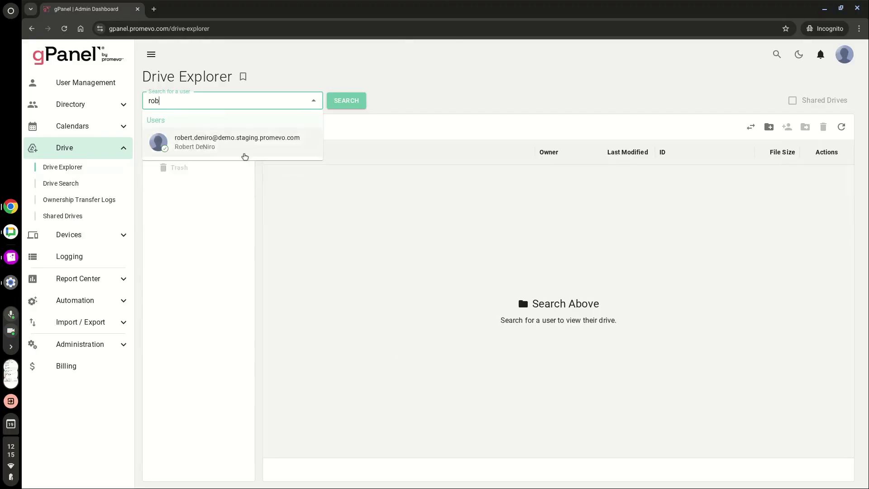
click(244, 142)
click(338, 105)
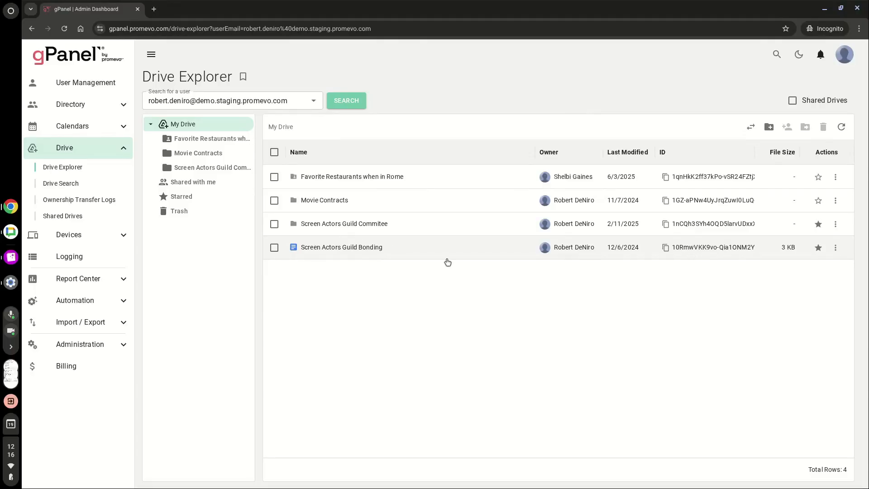
Step: Open the Screen Actors Guild Commitee folder, view the Actor Resume document in Google Drive, and return to the gPanel dashboard
double_click(367, 230)
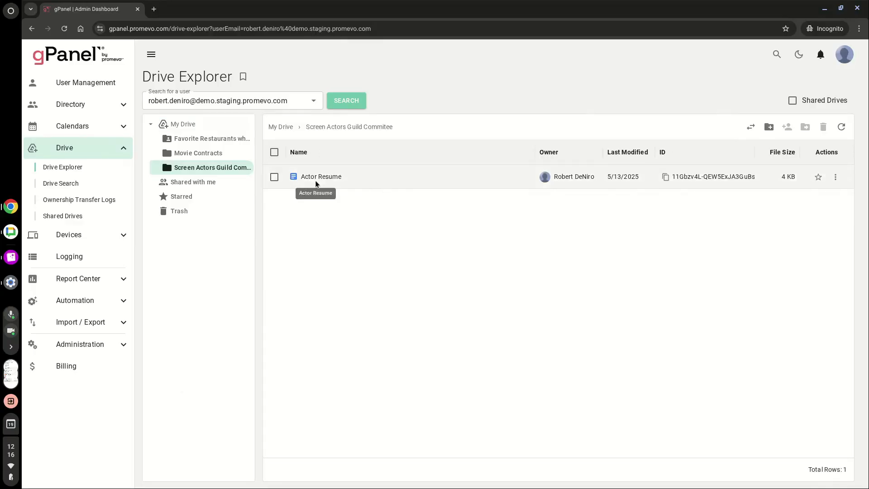
click(321, 179)
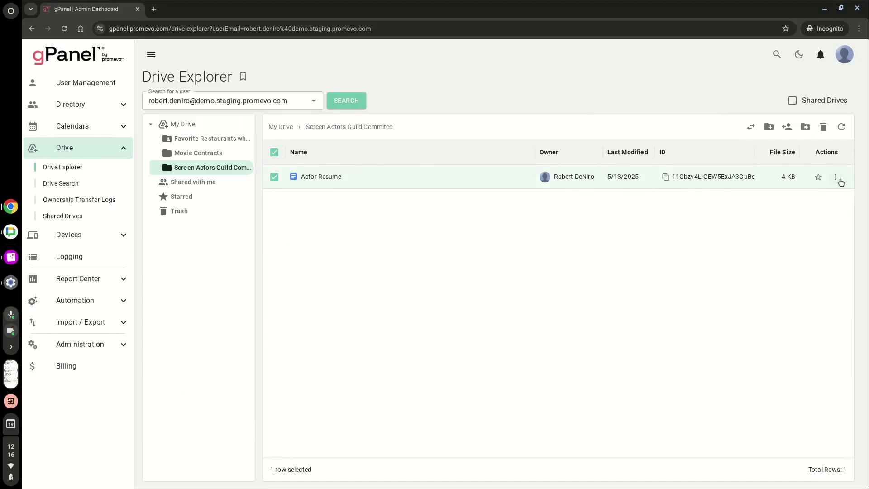
click(840, 181)
click(817, 196)
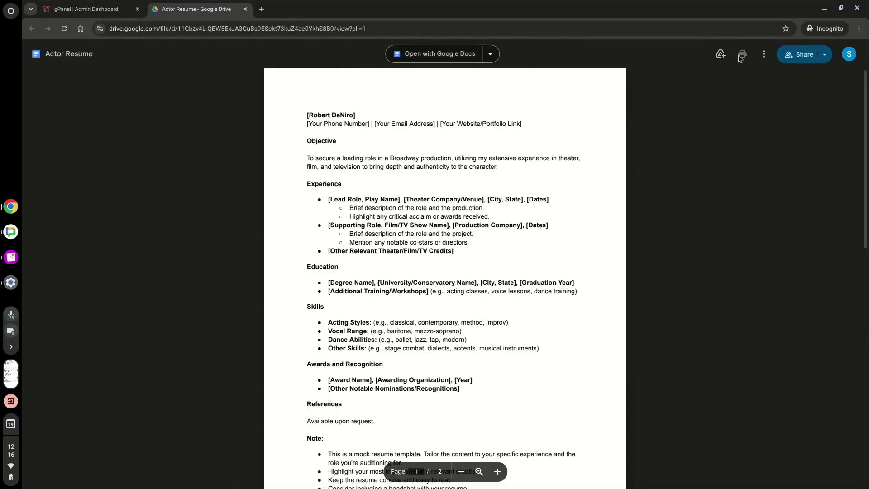
click(117, 5)
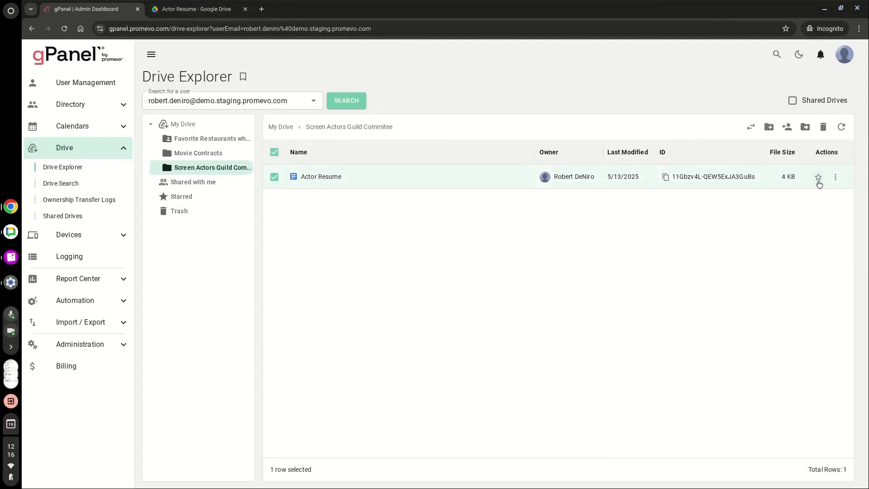
Step: Open the sharing settings of Actor Resume and look at its general access visibility options without changing them
click(836, 178)
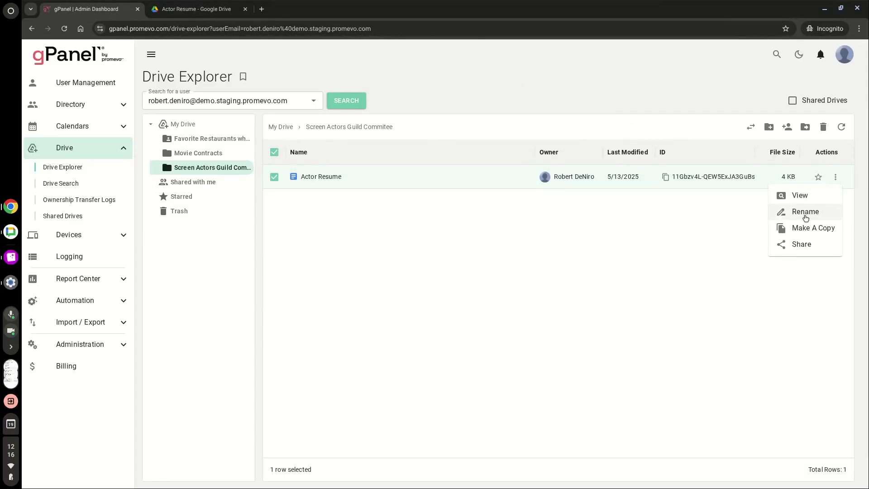
click(802, 245)
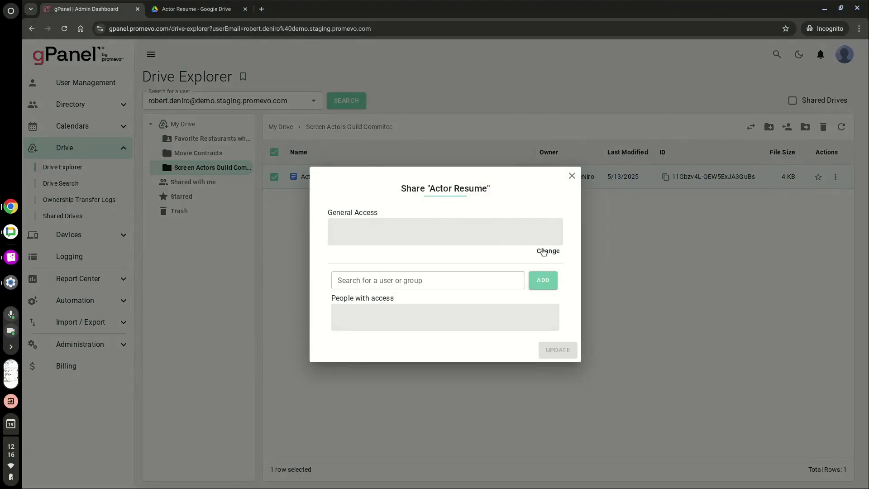
click(543, 251)
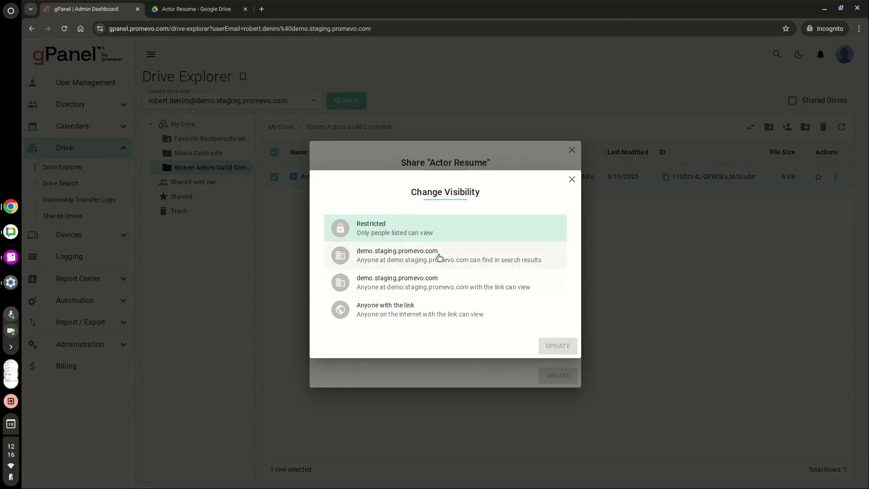
click(572, 180)
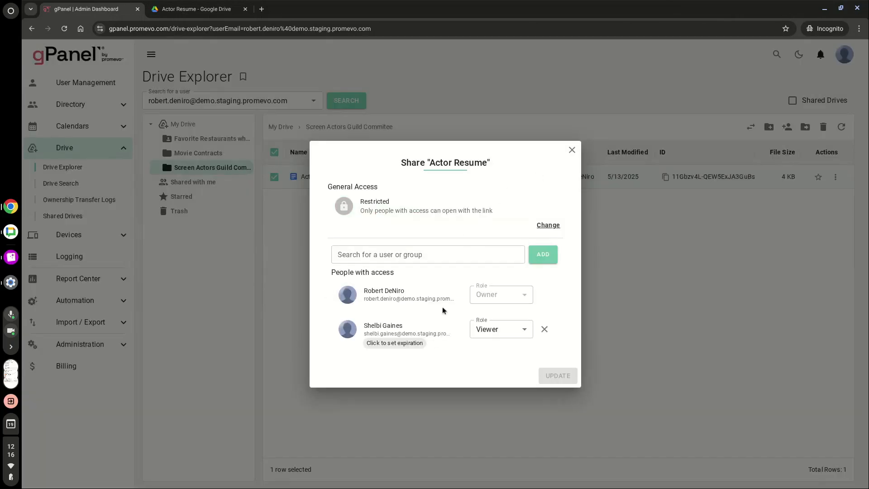
Step: Change the shared viewer's role on Actor Resume to Commenter, glance at the expiration option without setting it, and update the sharing permissions
click(512, 330)
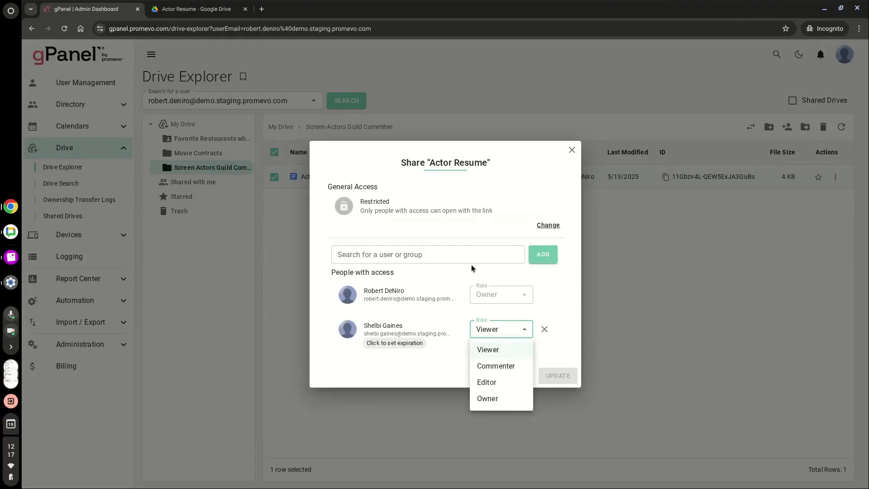
click(498, 367)
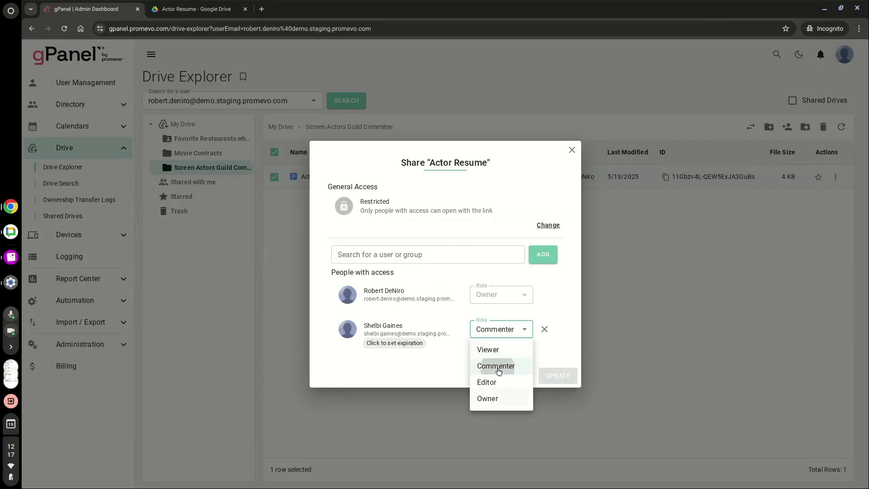
click(405, 344)
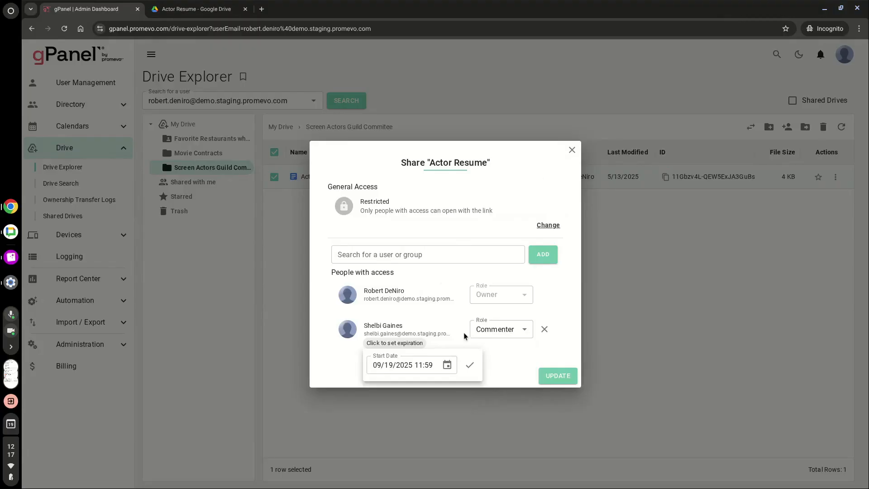
click(551, 375)
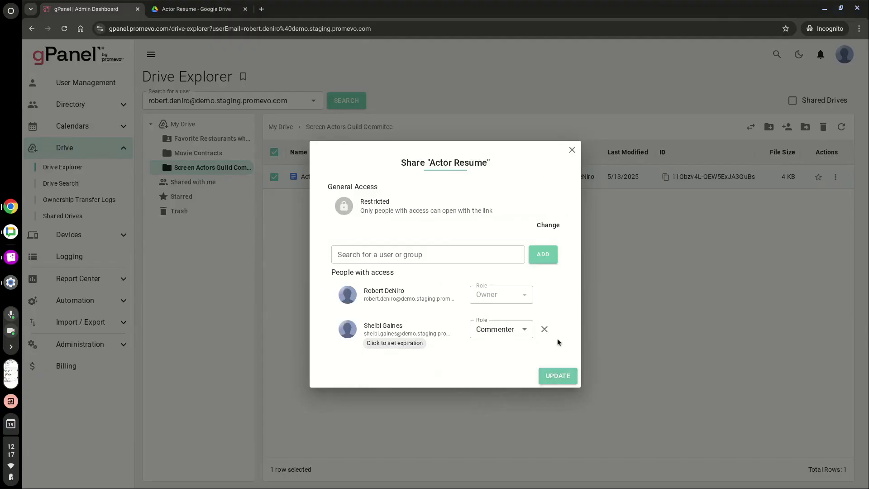
click(562, 377)
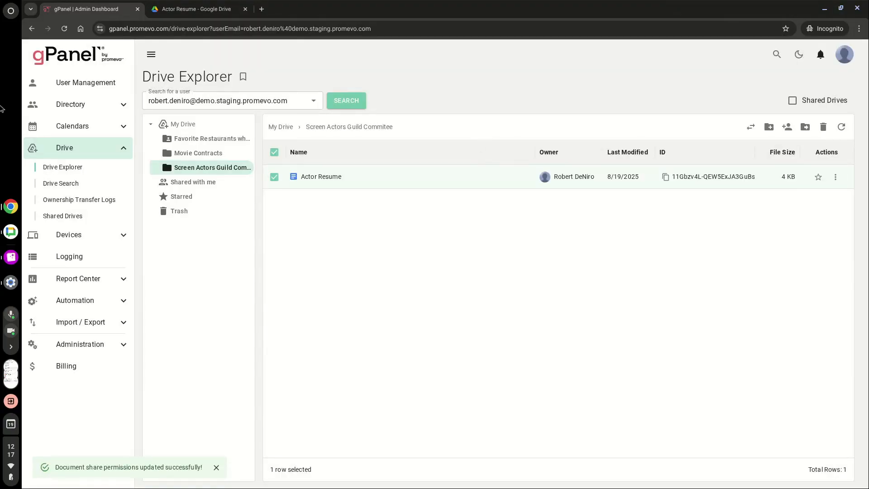
Step: Open Drive Search and pick Robert DeNiro as the user to search
click(75, 186)
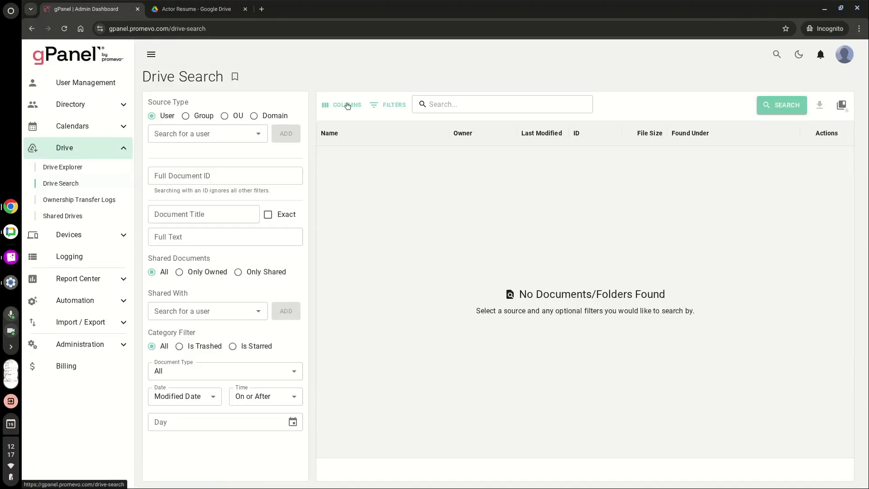
click(176, 130)
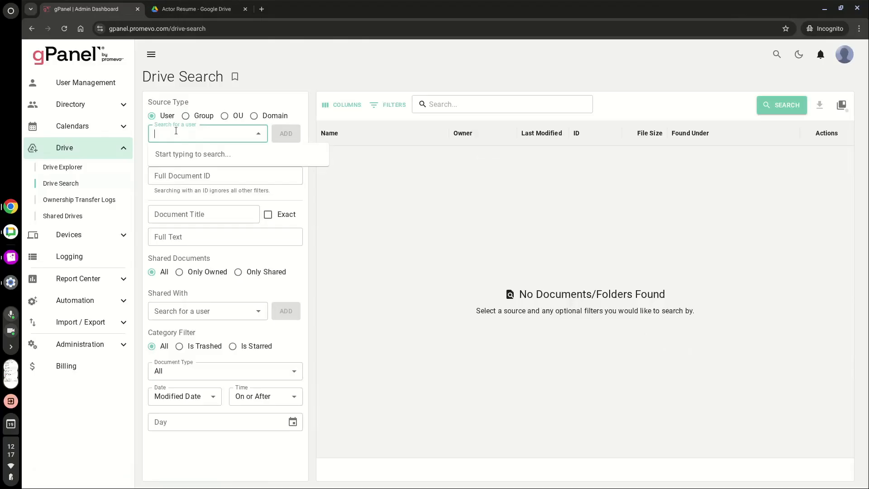
text(robe)
text(rt)
click(260, 162)
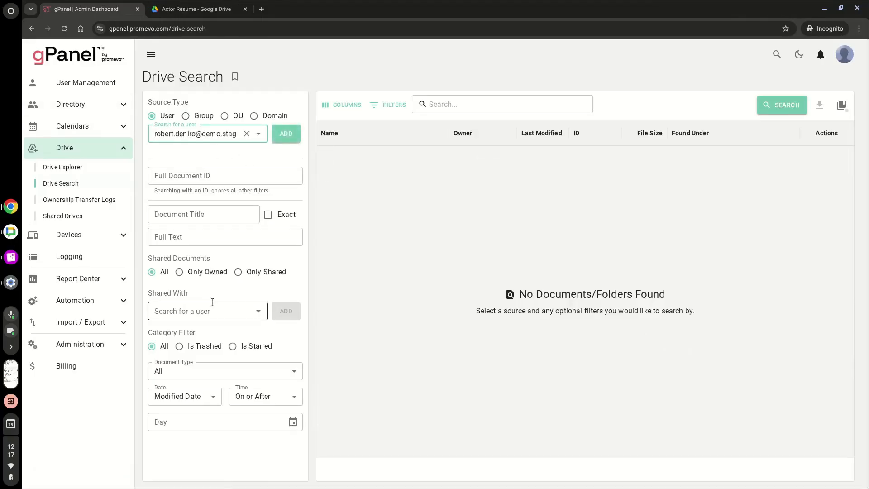
Step: Set the document title to "actor", add robert.deniro as a Domain source, and run the Drive search
click(215, 217)
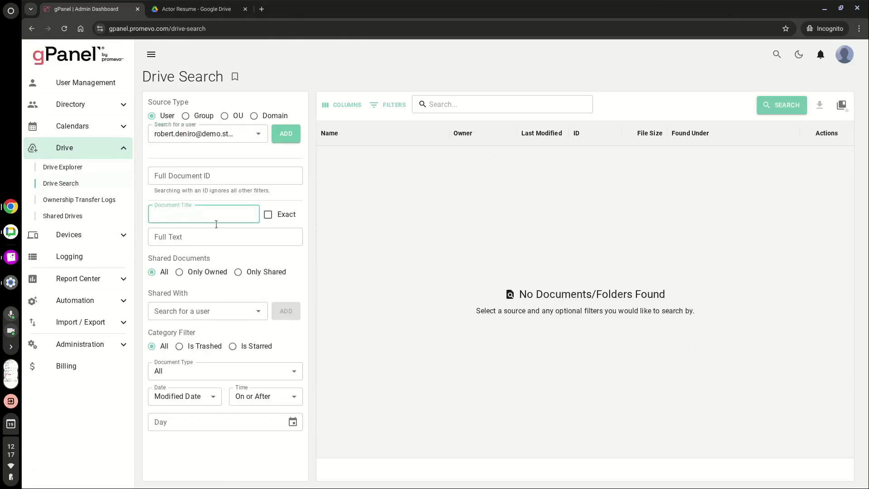
text(actor)
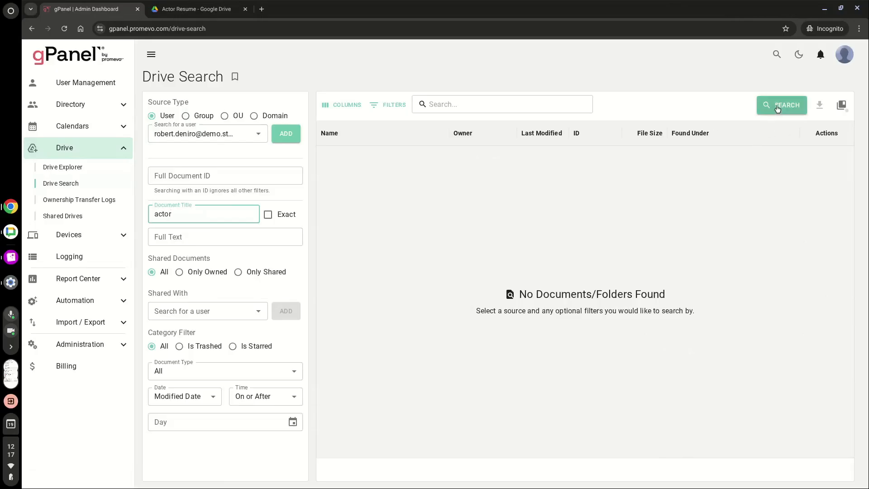
click(762, 102)
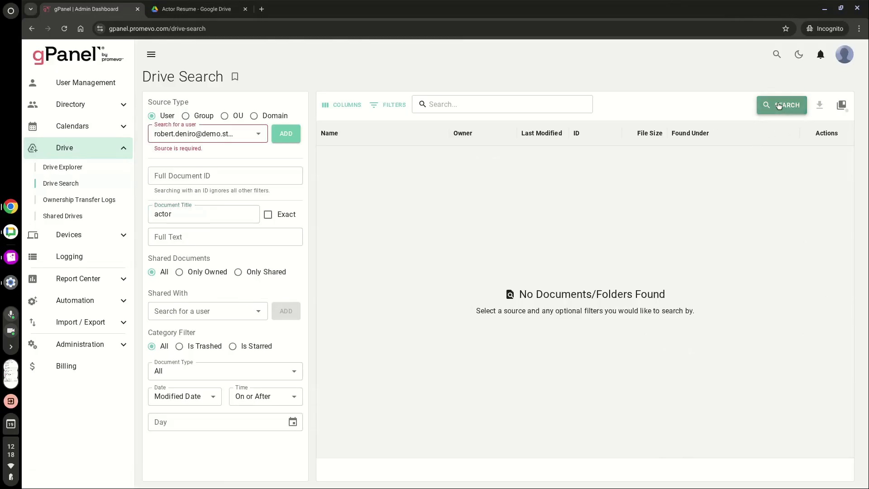
click(278, 132)
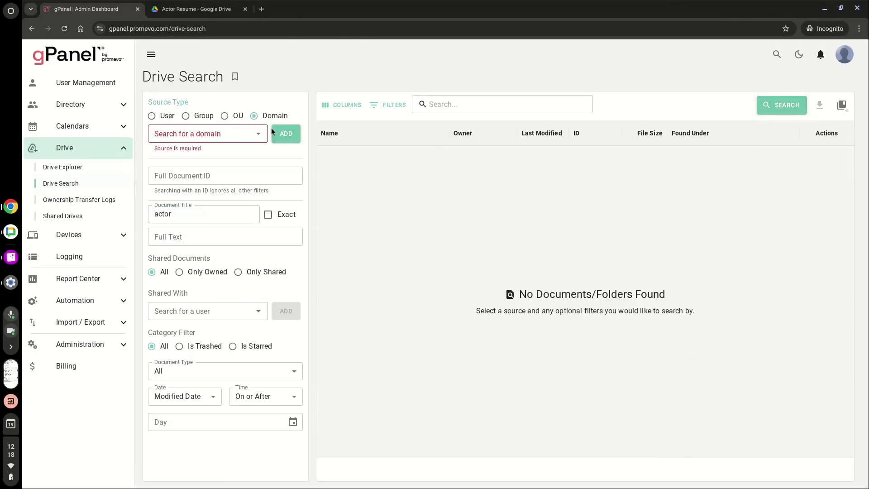
click(787, 106)
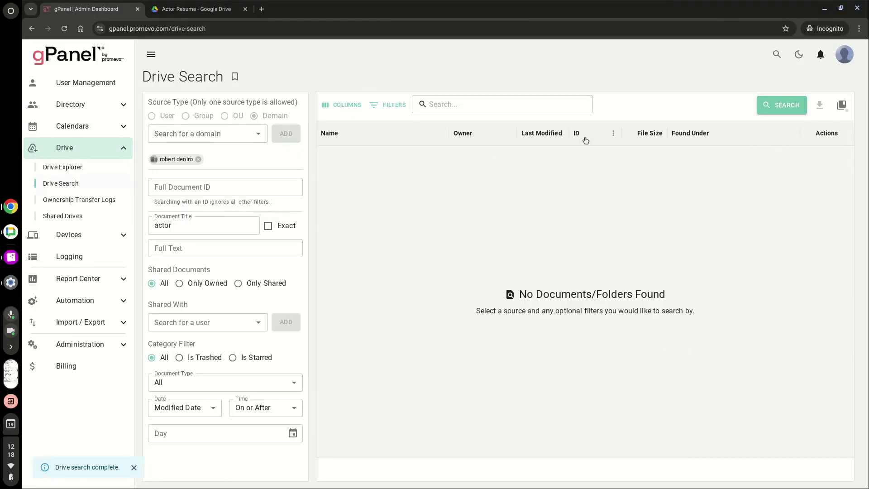
Step: Replace the document title with "resume" and run the Drive search again
click(177, 226)
drag(176, 226, 151, 224)
text(res)
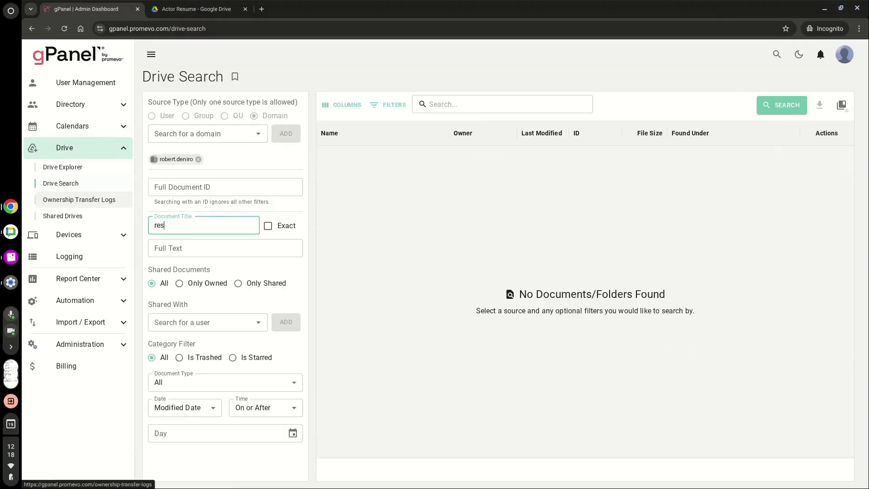
text(ume)
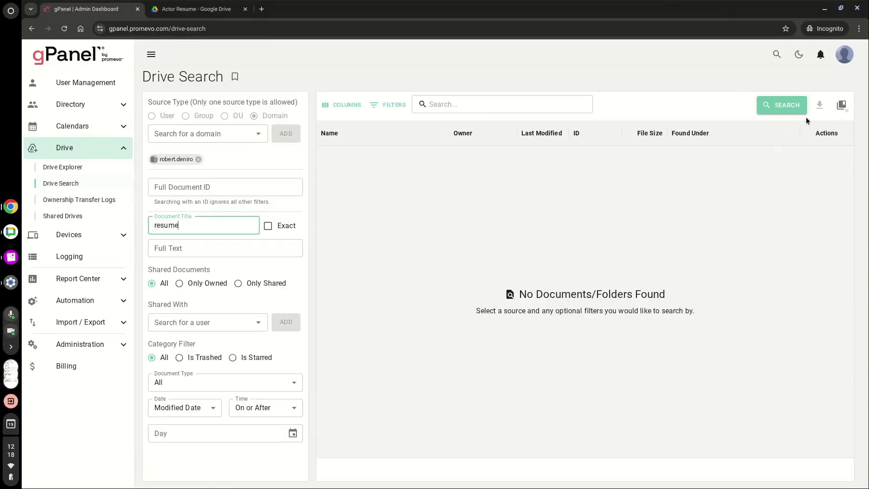
click(790, 106)
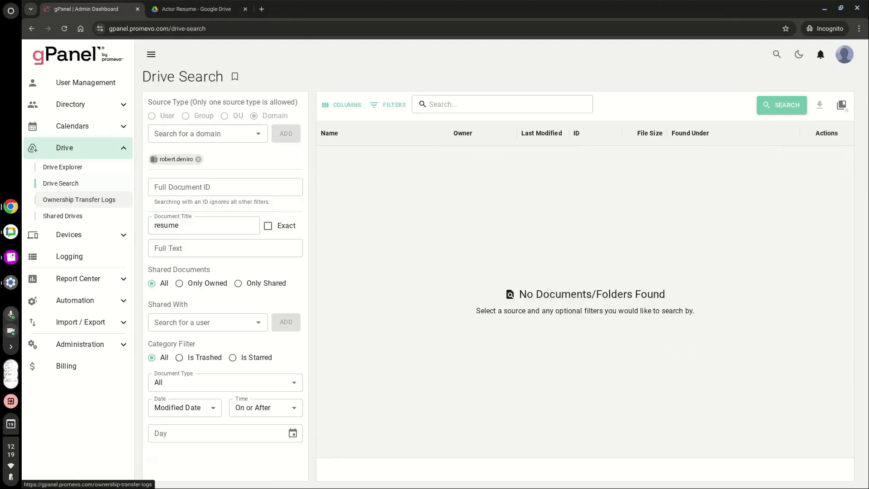
Step: Open Shared Drives, view the contents of the last listed shared drive, and view The Z Team drive
click(57, 219)
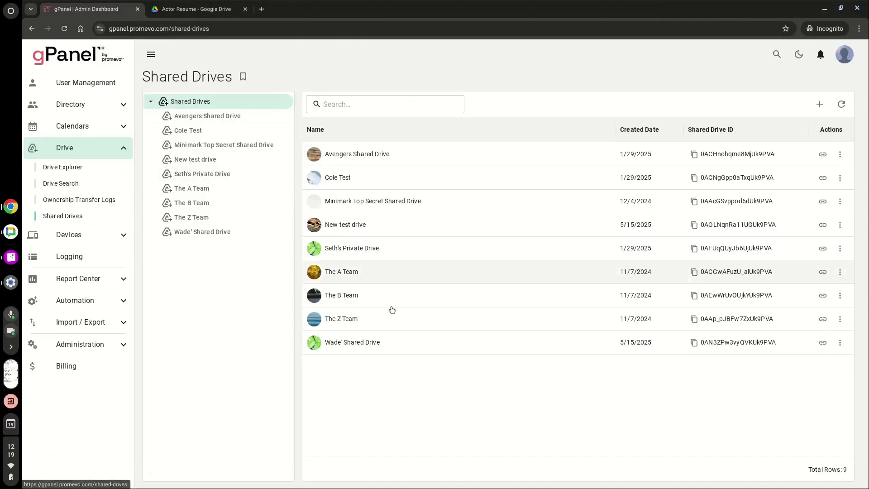
click(359, 347)
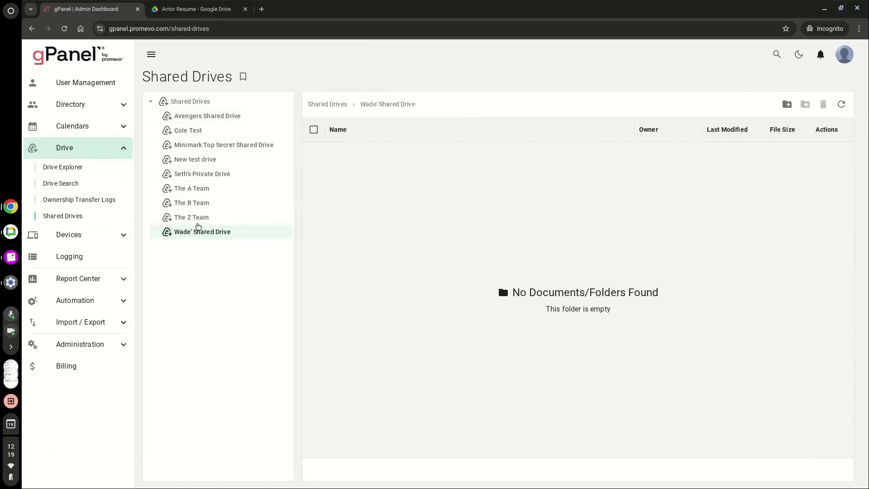
click(193, 217)
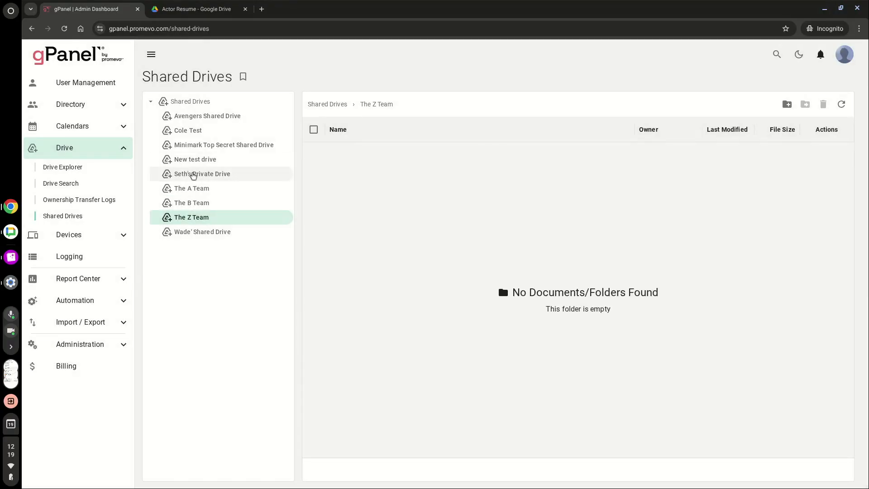
Step: Open the Private Drive in Shared Drives and submit an access request to be added to it as Manager
click(192, 175)
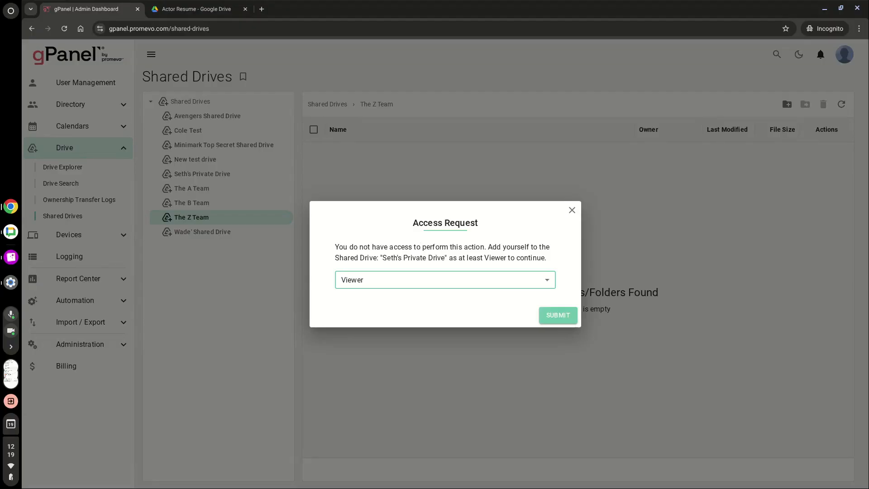
click(488, 276)
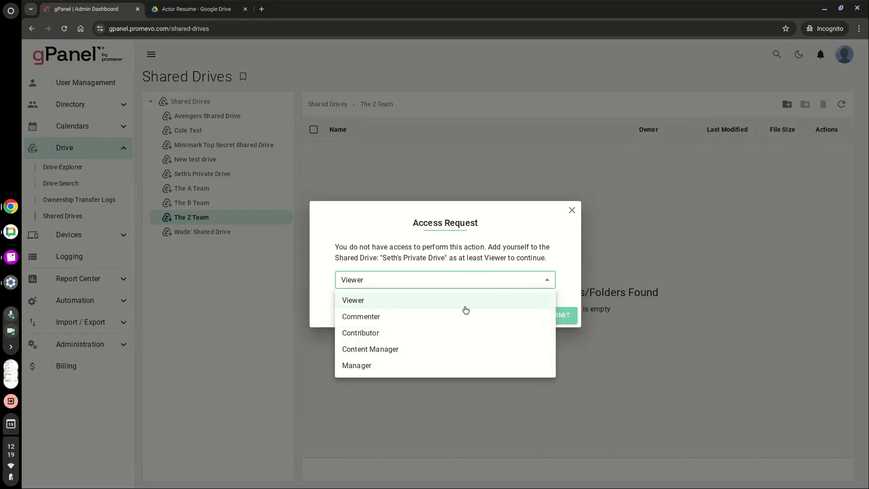
click(412, 364)
click(565, 315)
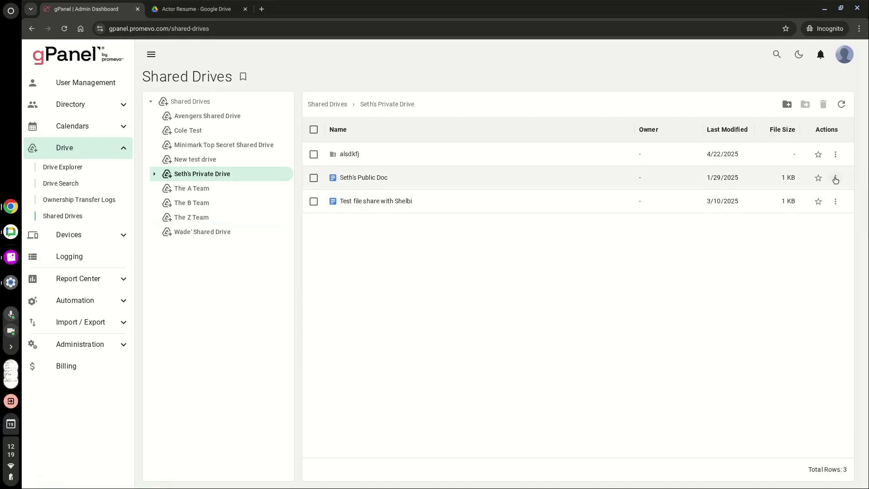
Step: View the Public Doc from the private shared drive in Google Drive, and return to gPanel
click(835, 178)
click(818, 198)
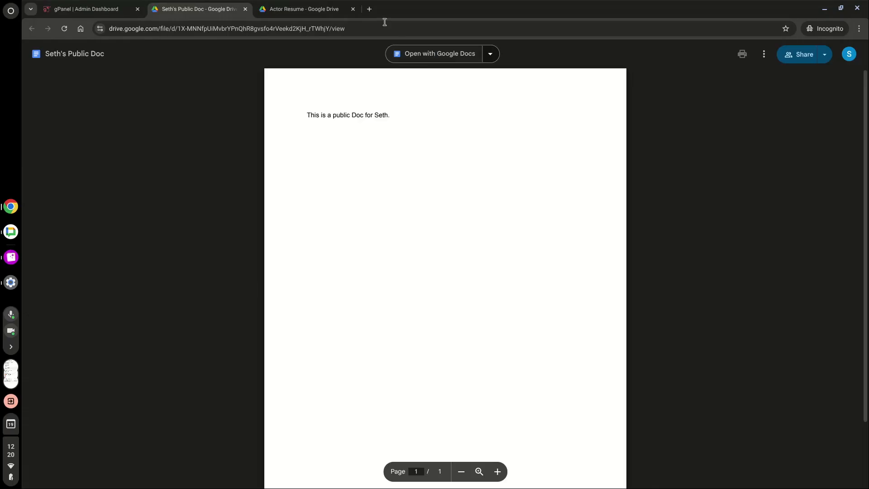
click(67, 3)
Step: Open the sharing settings of the Public Doc and review its general access visibility options without changing them
click(836, 178)
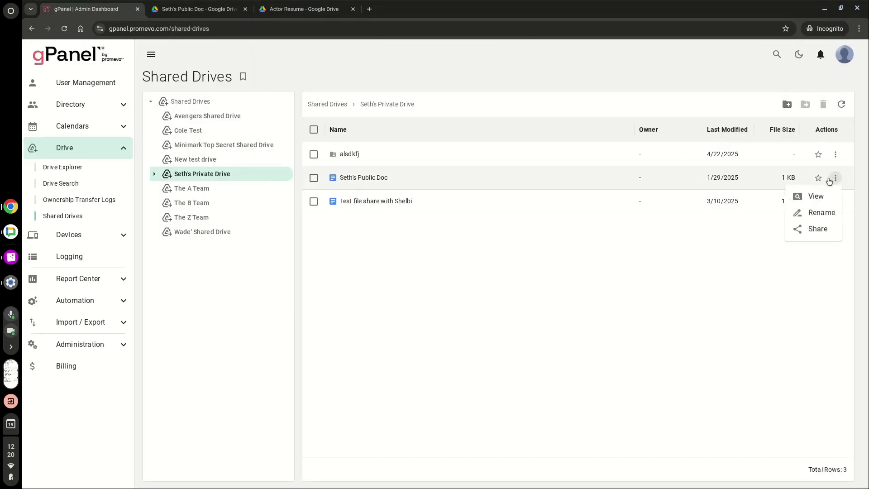
click(817, 229)
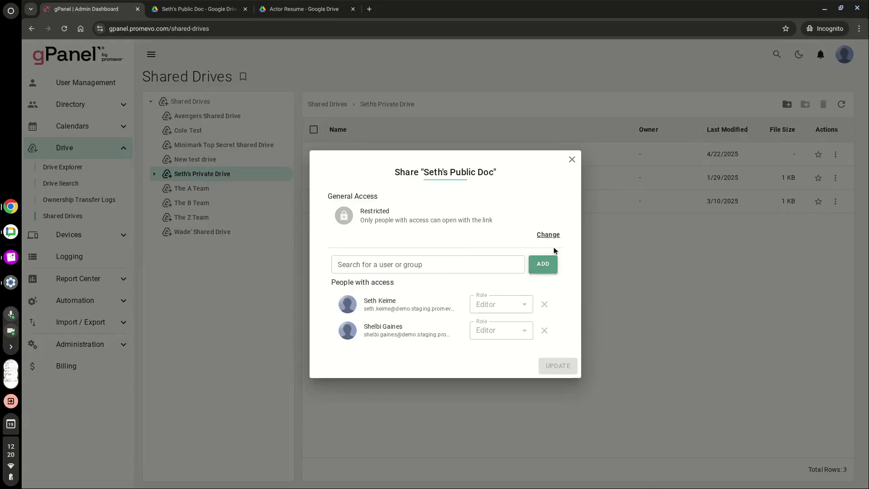
click(551, 235)
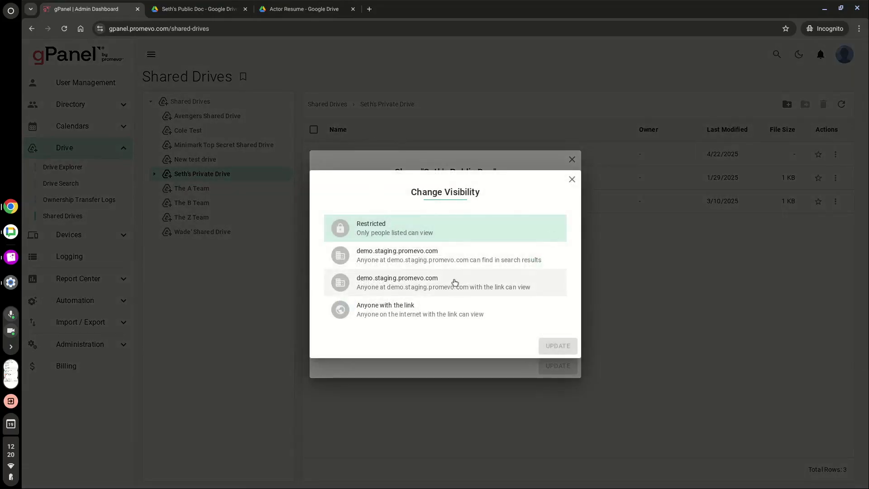
click(572, 180)
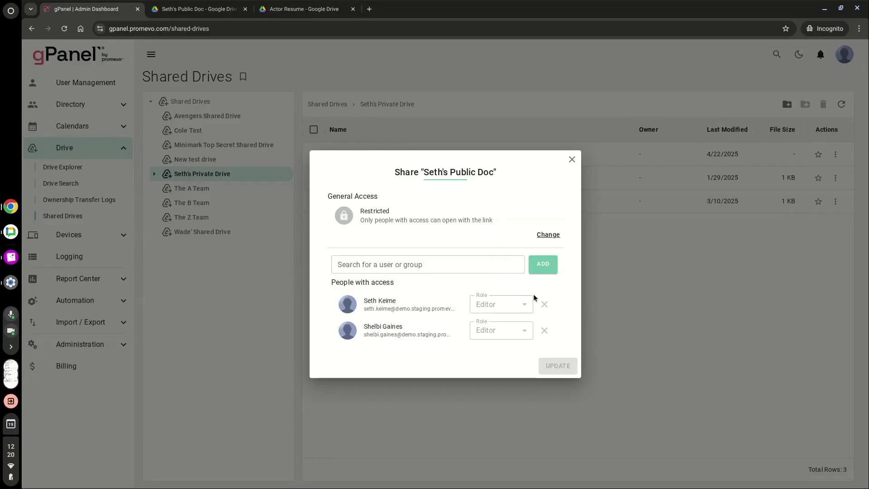
Step: Add a test user as Viewer to the Public Doc's people with access, check the role options, and close sharing without updating
click(540, 267)
click(404, 261)
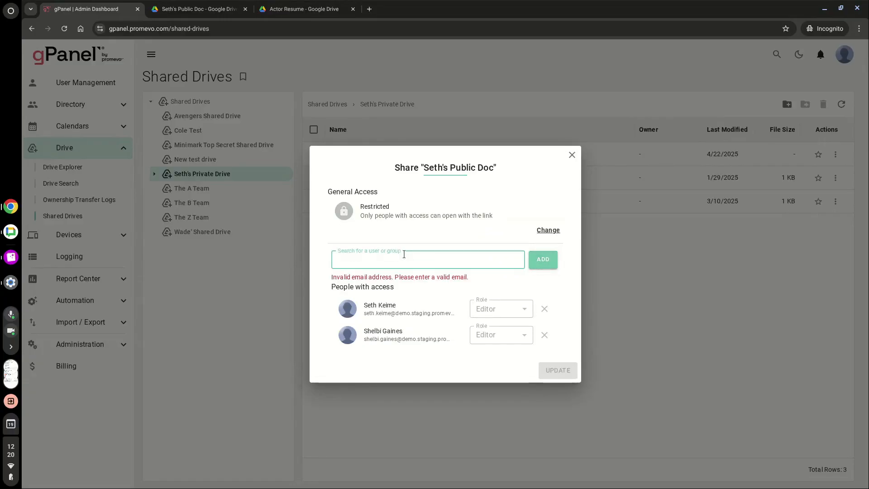
text(cole)
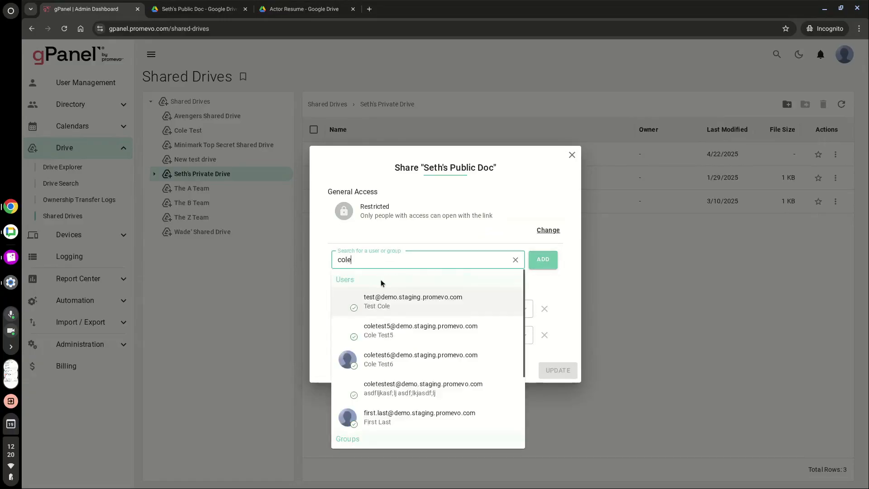
click(387, 338)
click(545, 260)
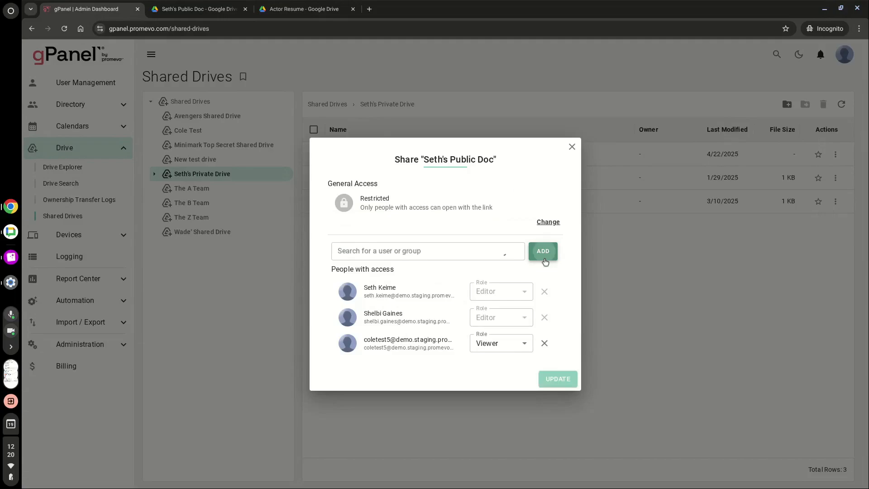
click(511, 349)
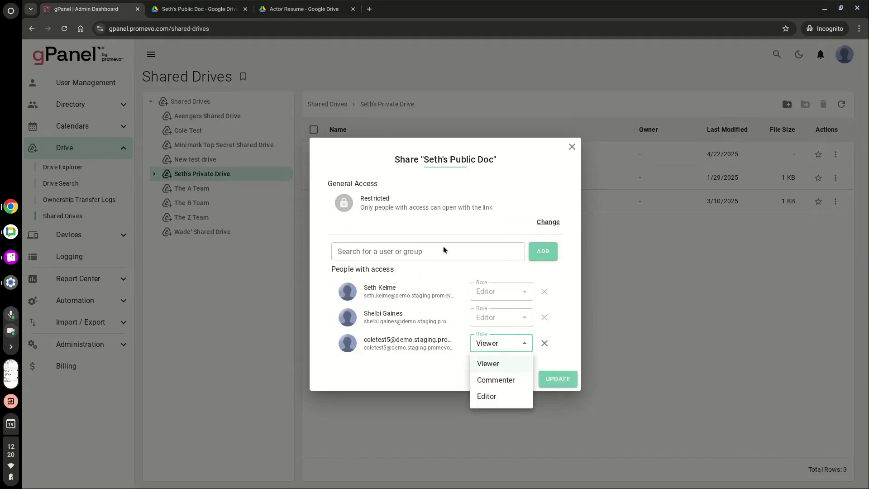
click(570, 145)
click(571, 146)
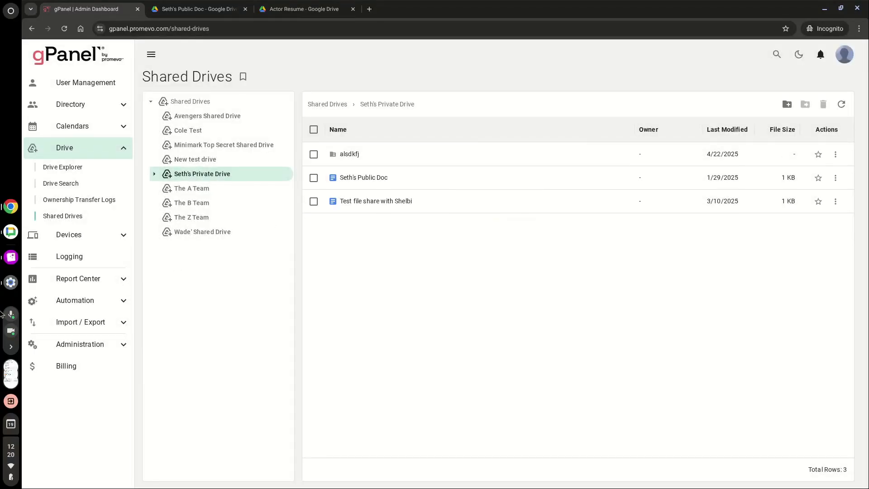
Step: Examine the event entries in Report Center's cPanel Logs, and add an empty Event Name filter alongside the Date filter
click(90, 279)
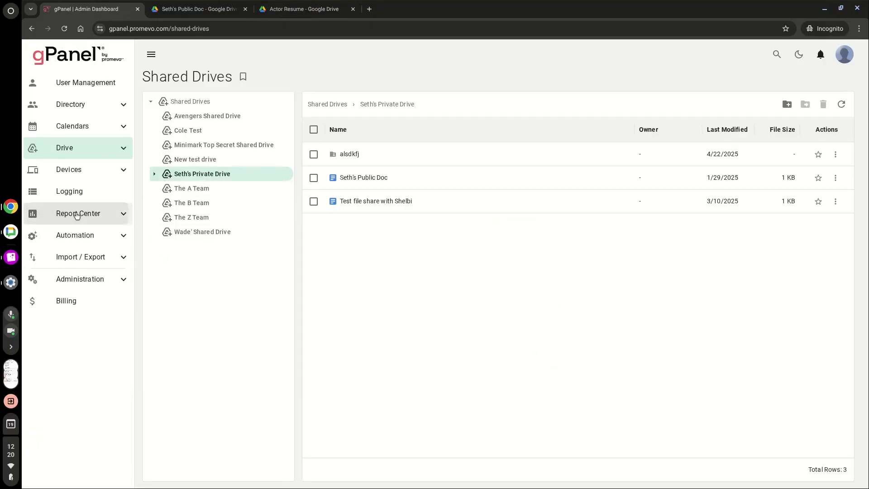
click(63, 250)
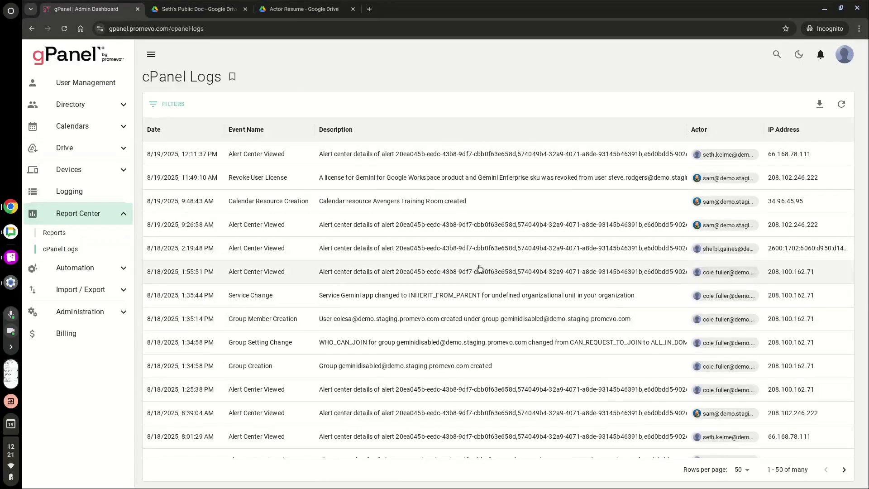
scroll(475, 272, down, 2)
scroll(472, 285, down, 2)
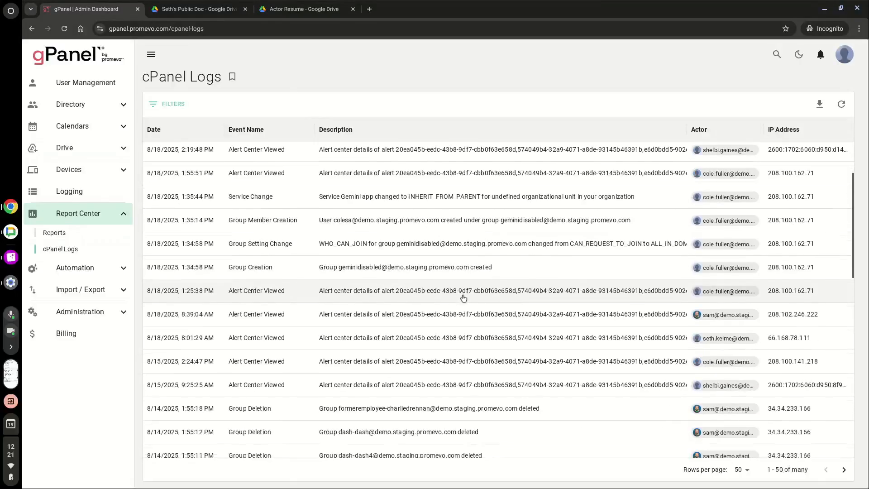
scroll(454, 290, down, 2)
scroll(453, 290, down, 2)
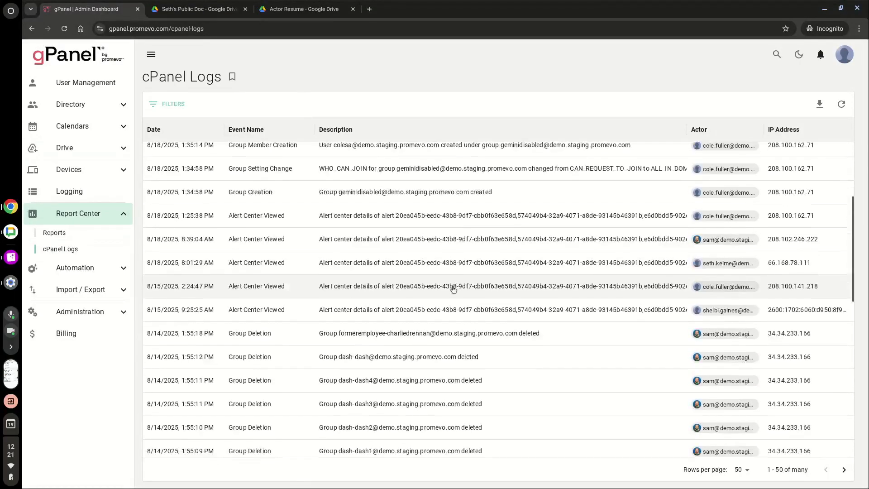
scroll(451, 286, down, 1)
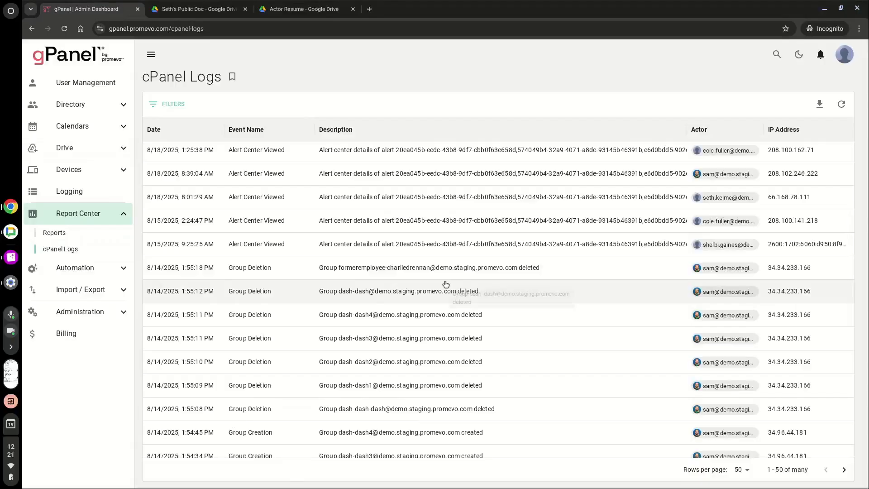
scroll(445, 285, up, 5)
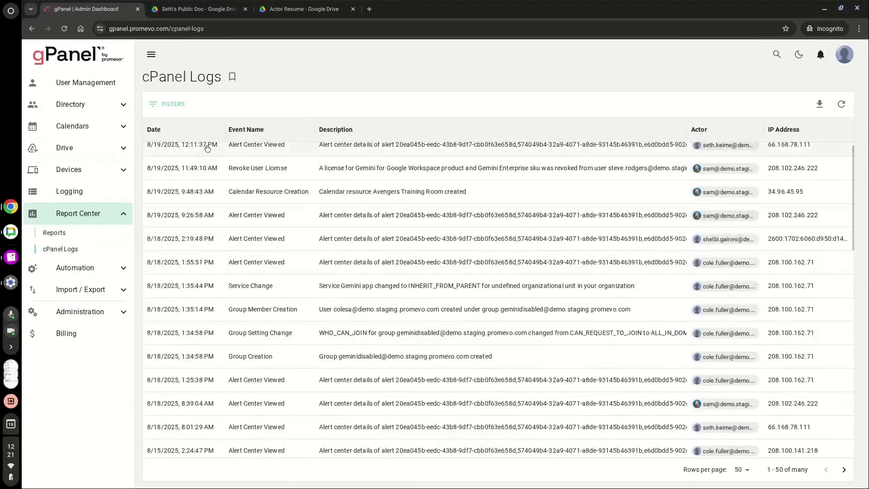
click(164, 105)
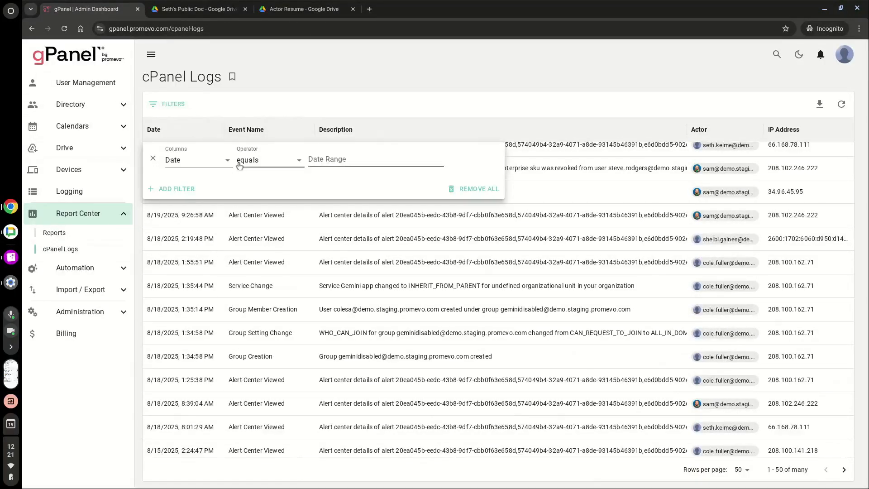
click(177, 189)
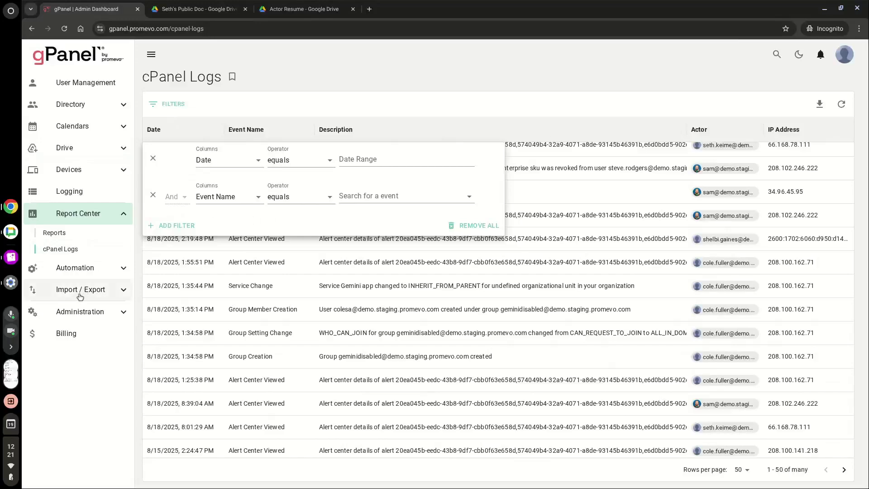
Step: Open the Reports list in Report Center and review its saved grid views without switching views
click(57, 233)
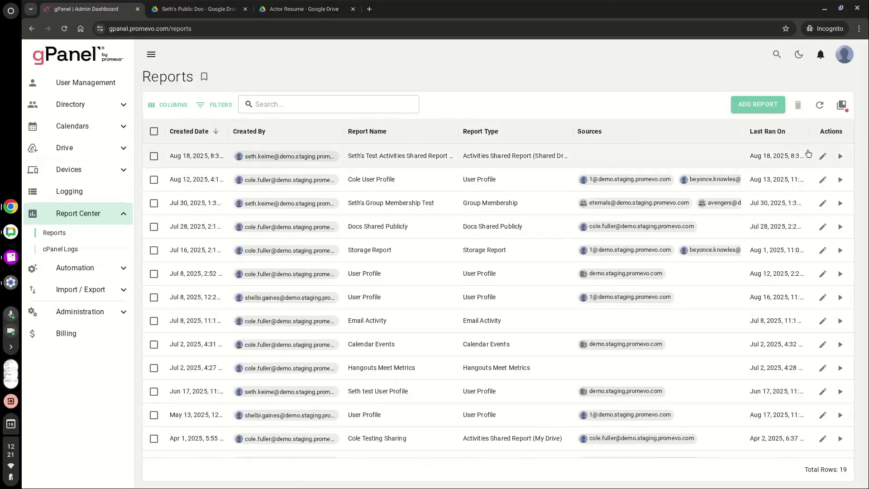
click(843, 108)
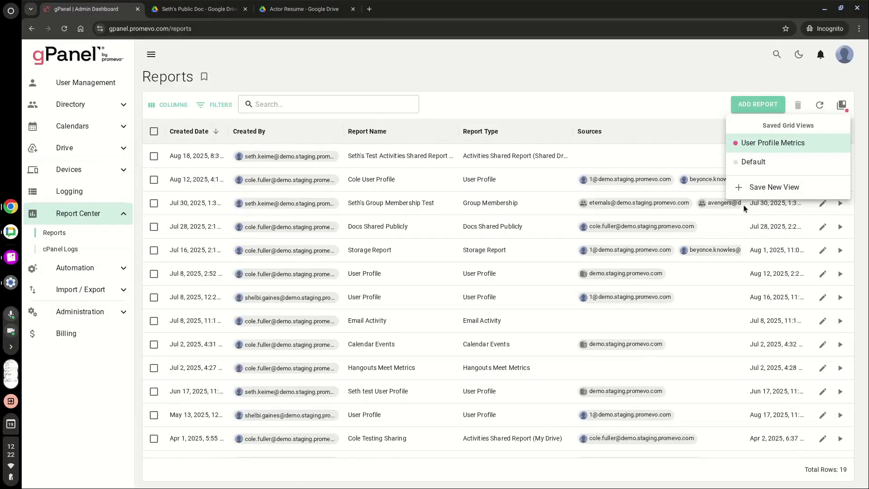
mouse_move(752, 151)
click(61, 238)
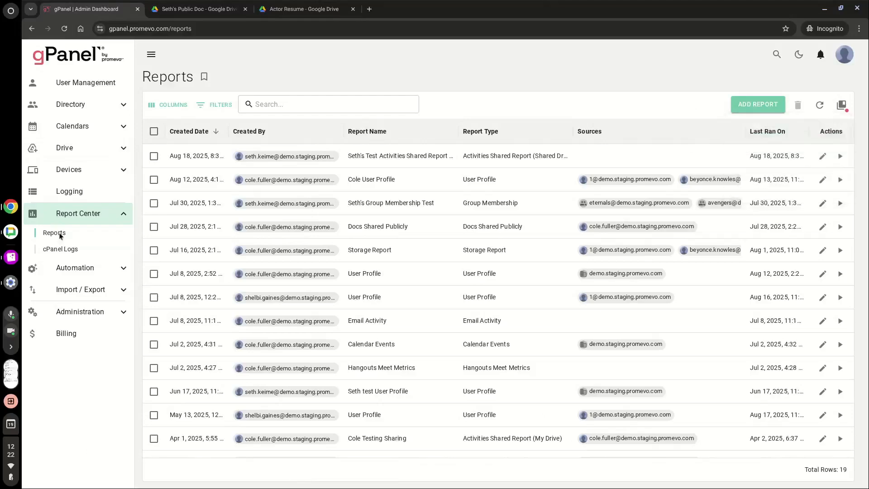
Step: Start adding a report and examine the available report types across the Calendar, Document, Drive, Email, Group, Mobile, Organization, Signature and User categories
click(767, 110)
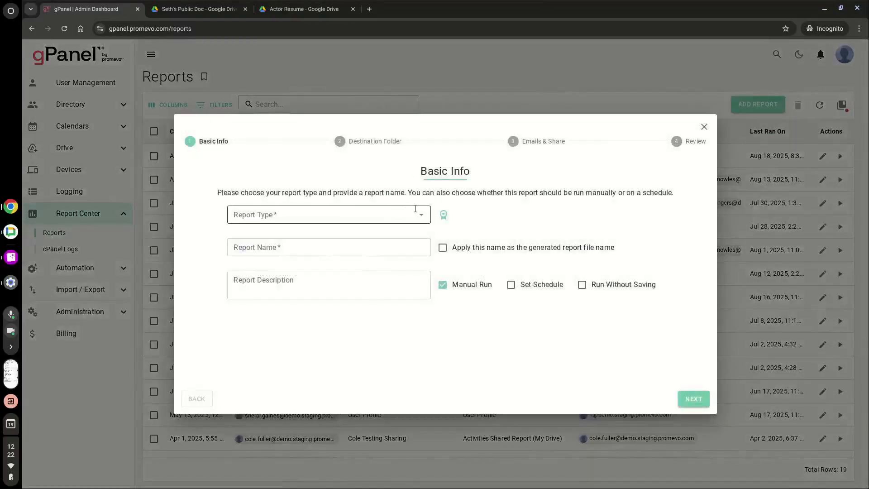
click(419, 215)
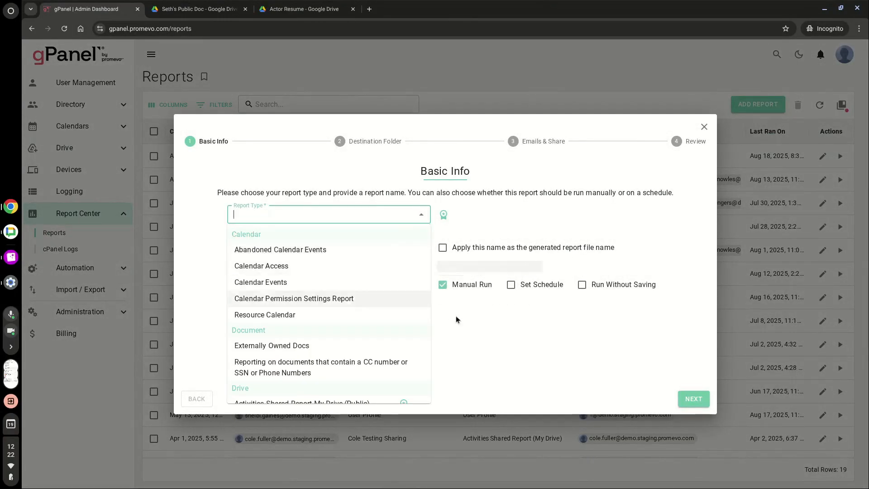
scroll(372, 283, down, 1)
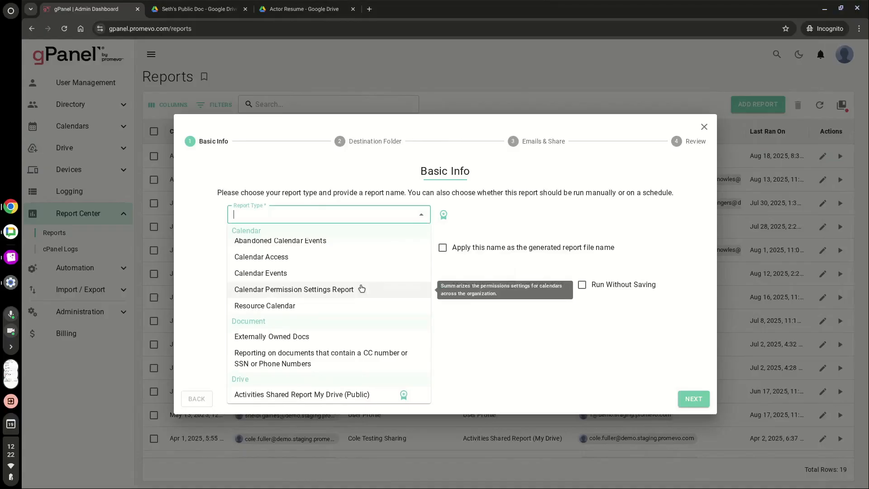
scroll(362, 287, down, 2)
scroll(363, 284, down, 4)
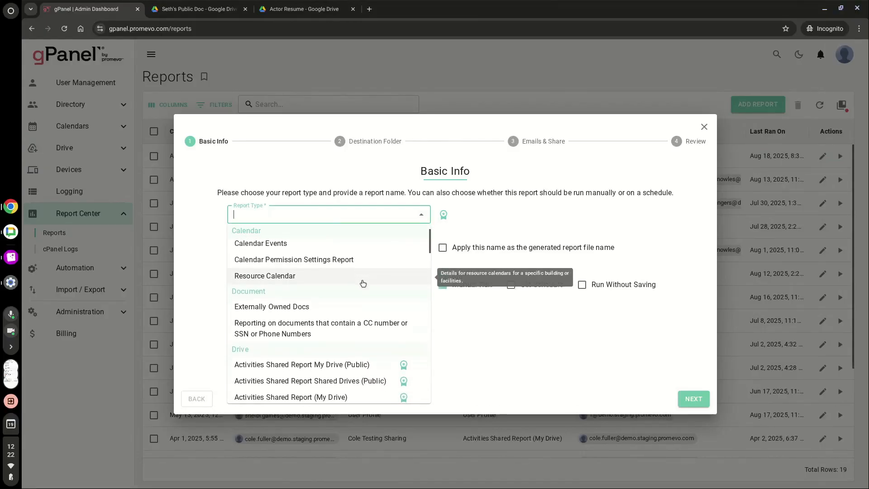
scroll(361, 279, down, 3)
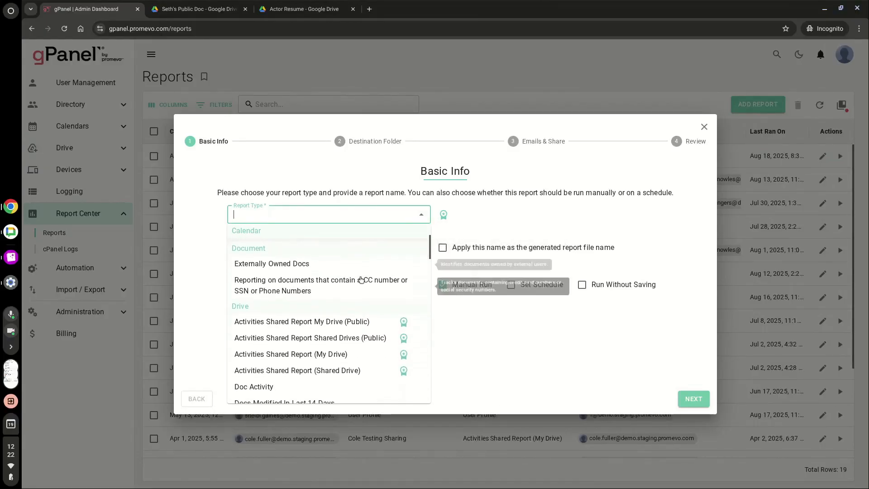
scroll(361, 279, down, 2)
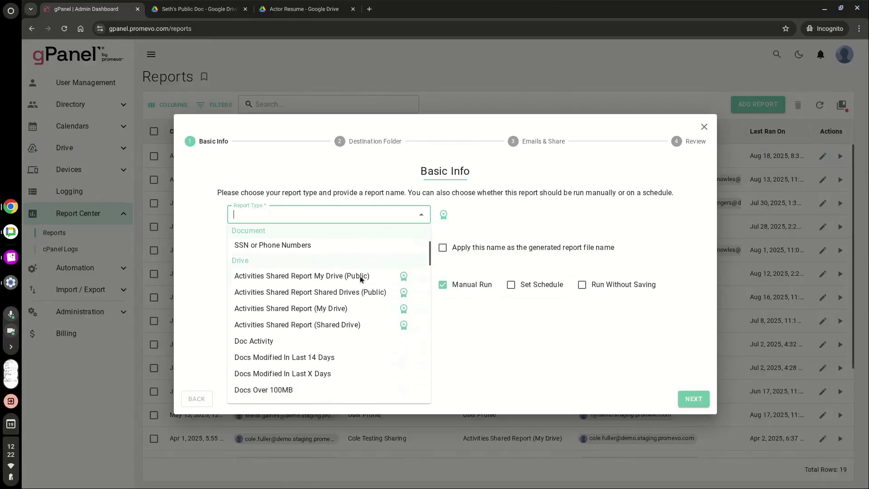
scroll(361, 279, down, 1)
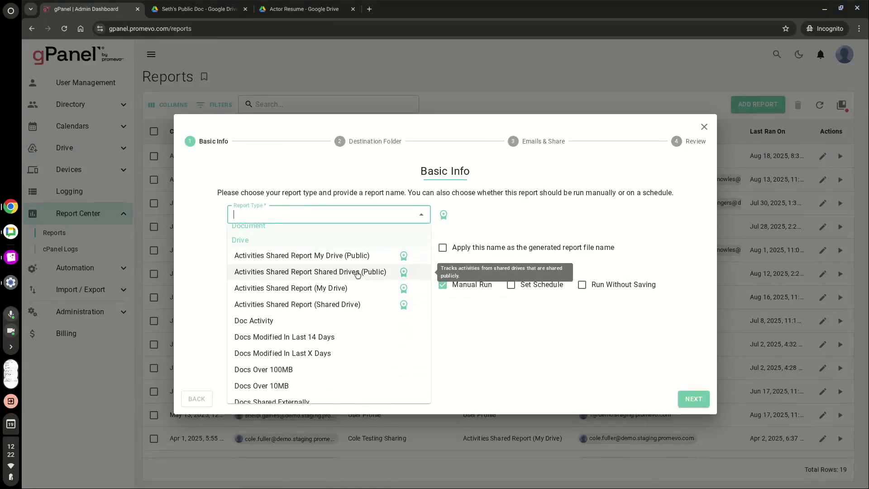
scroll(357, 274, down, 3)
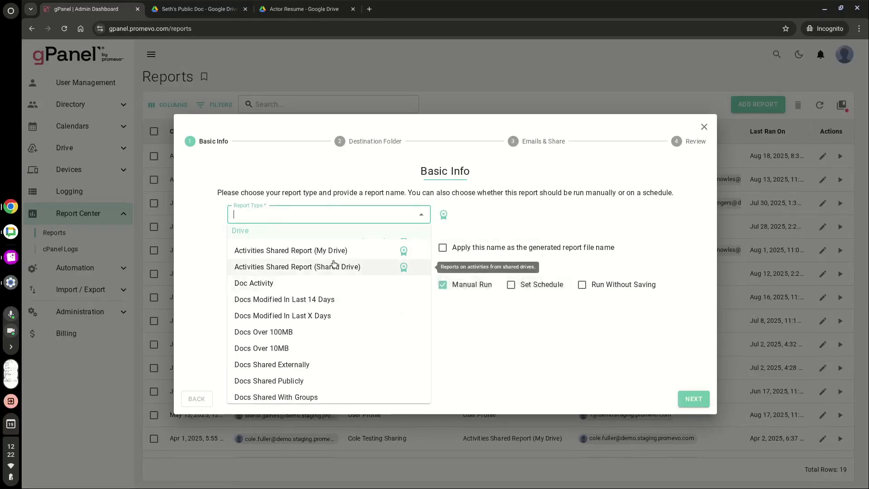
scroll(333, 263, down, 2)
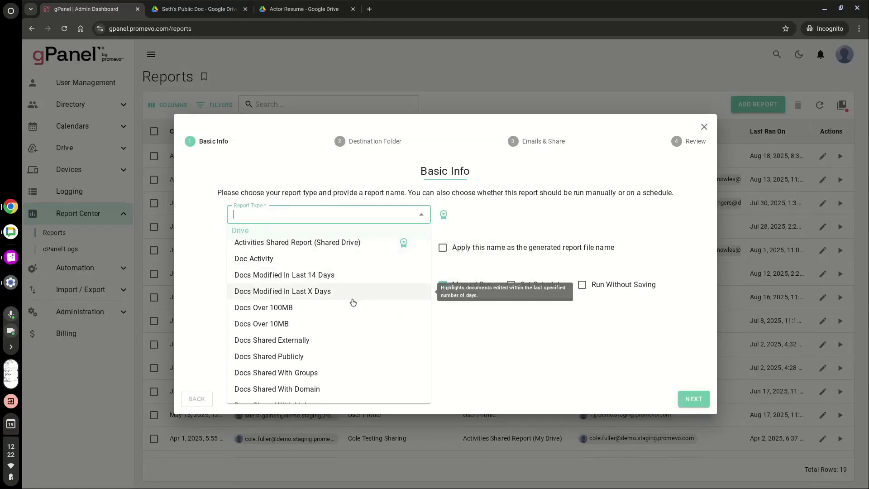
scroll(344, 288, down, 7)
scroll(353, 314, down, 17)
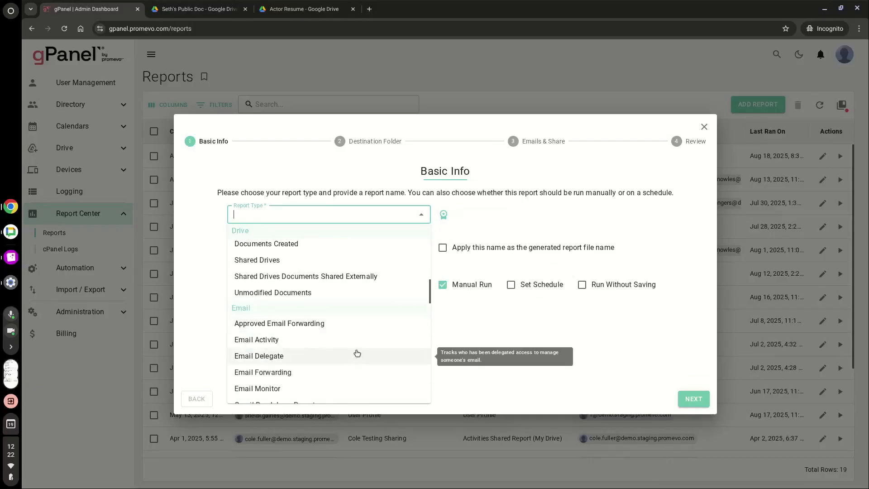
scroll(356, 349, down, 12)
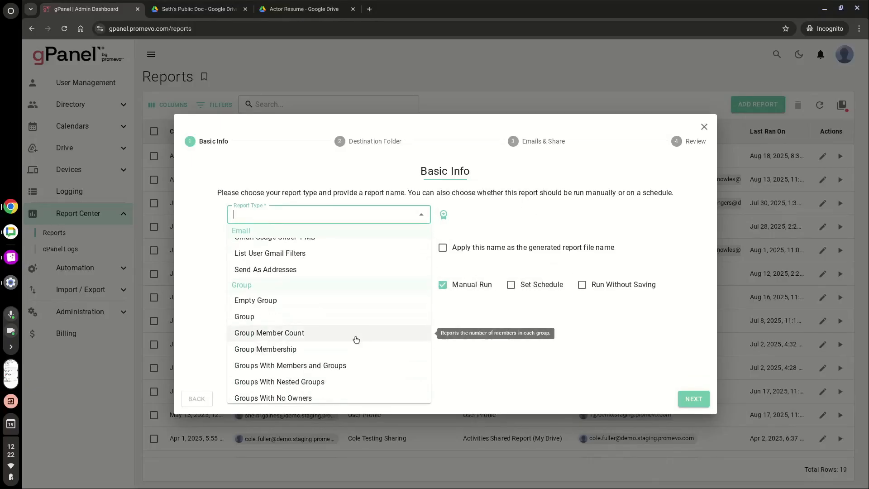
scroll(356, 337, down, 1)
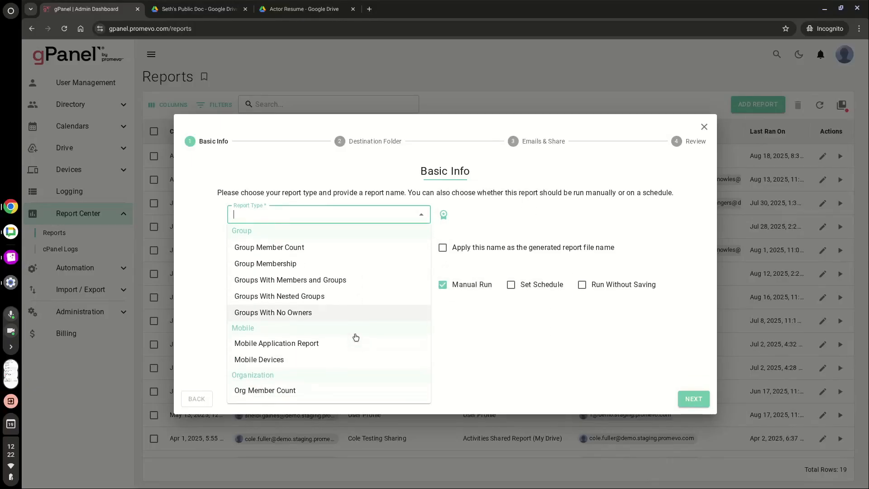
scroll(356, 334, down, 4)
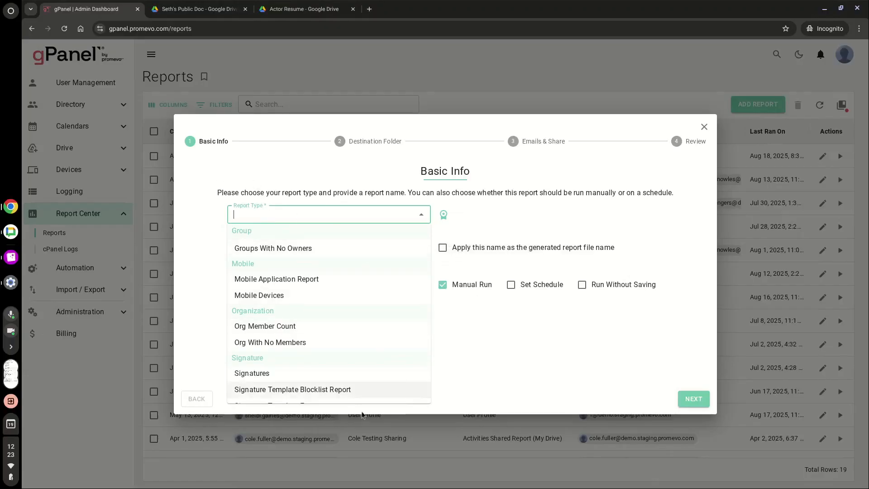
scroll(389, 323, down, 3)
scroll(312, 278, down, 5)
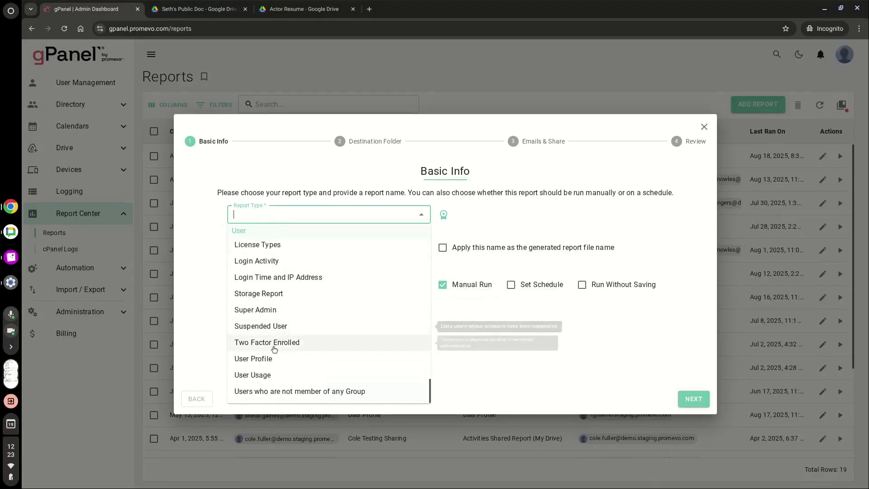
Step: Choose the User Profile report type, set it to run on a schedule, and continue to the schedule settings
click(270, 360)
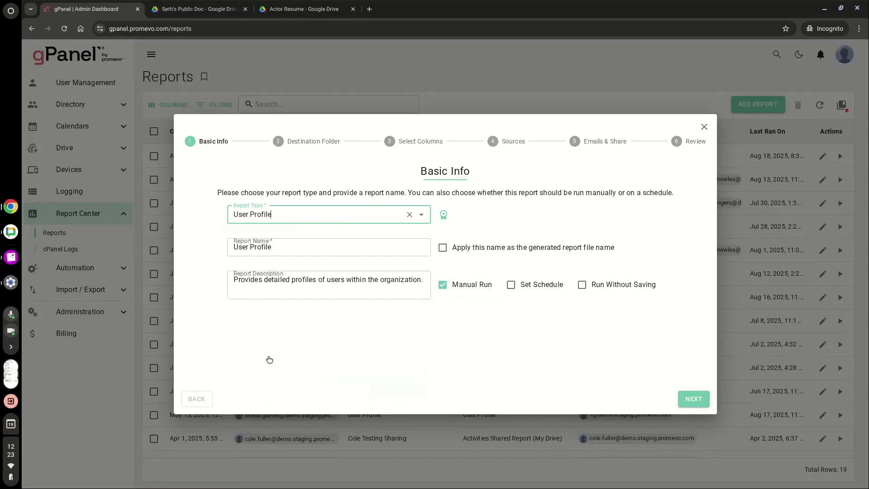
click(511, 285)
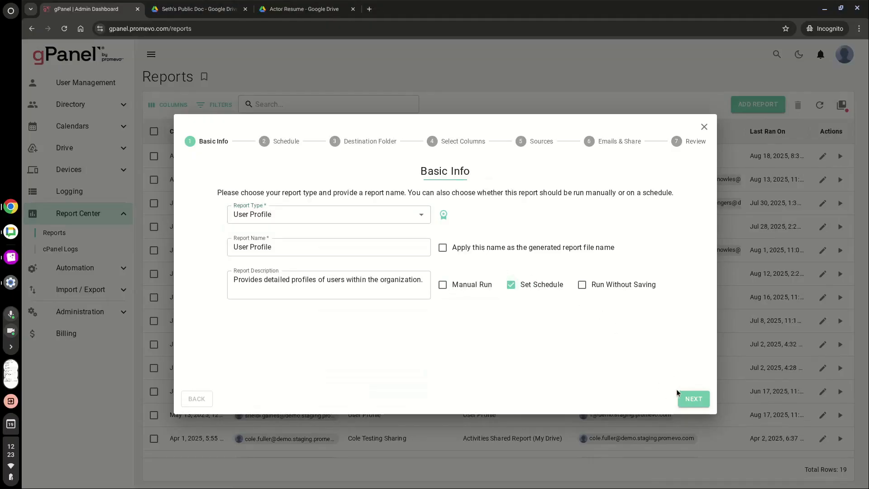
click(700, 407)
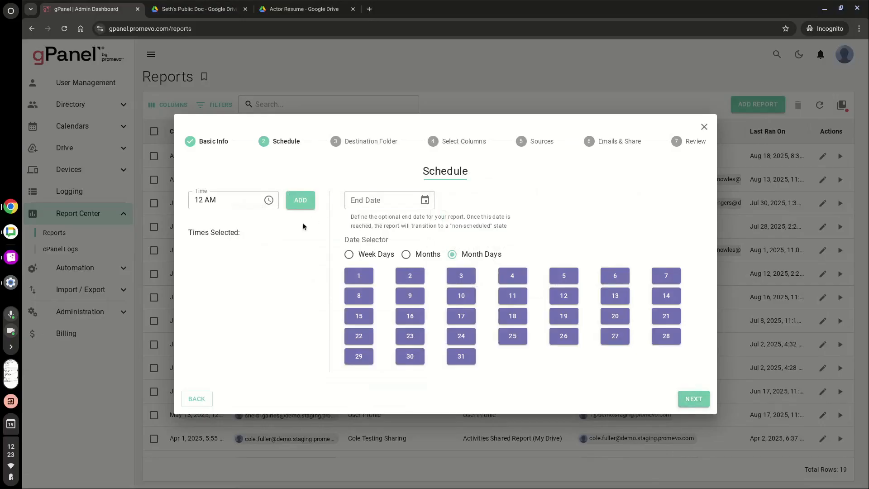
Step: Check the Months date option and set the report schedule to run by week days on Monday
click(461, 316)
click(406, 255)
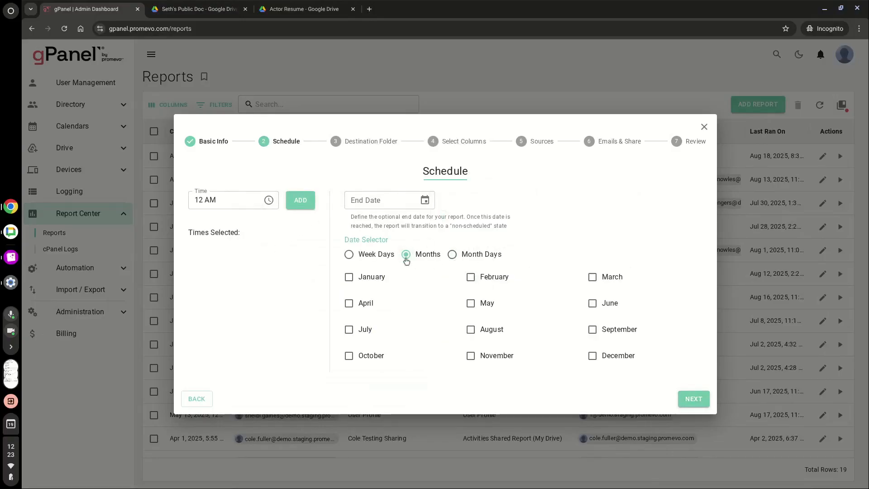
click(350, 255)
click(480, 278)
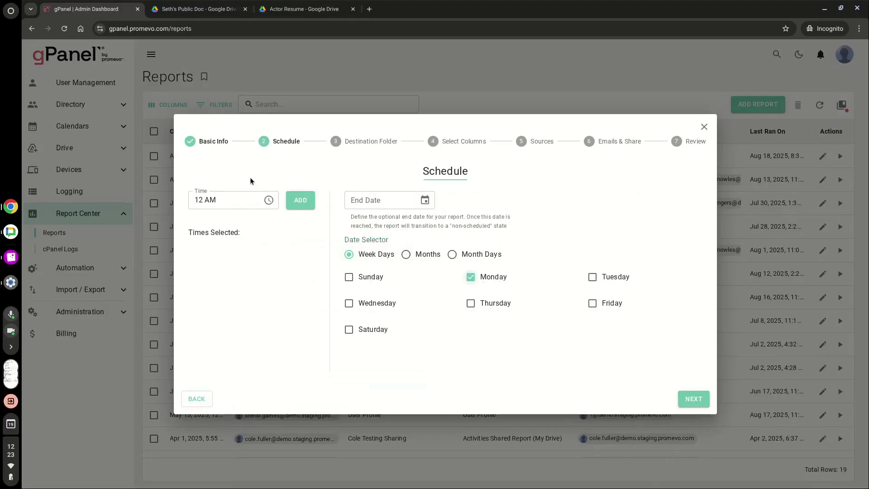
Step: Add 10 AM as the report's run time and continue past the destination folder to column selection
click(208, 196)
click(202, 197)
key(BackSpace)
text(10)
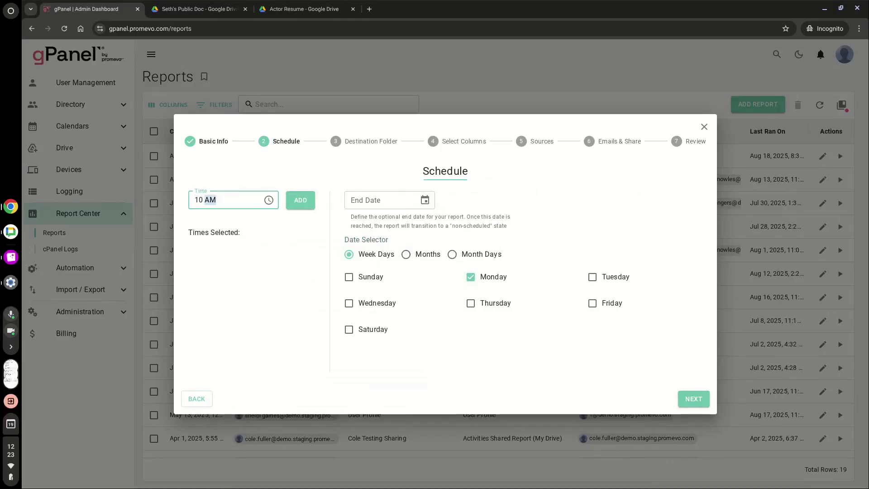
click(304, 204)
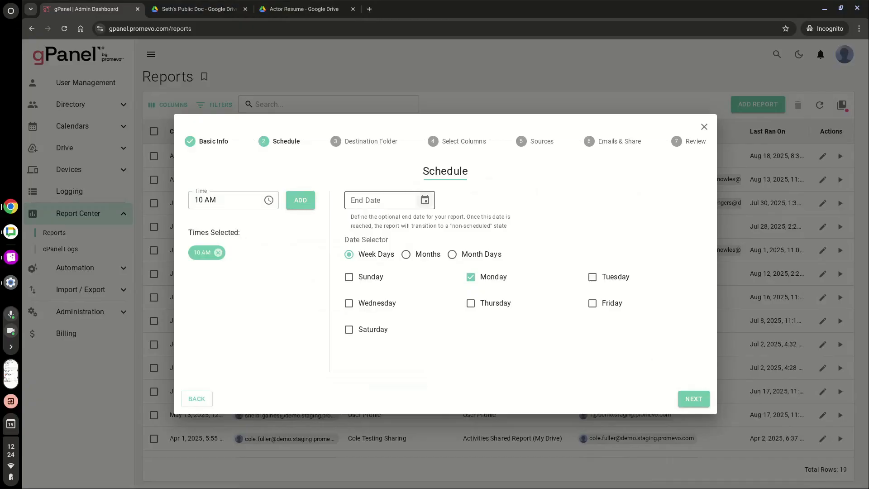
click(690, 398)
click(700, 399)
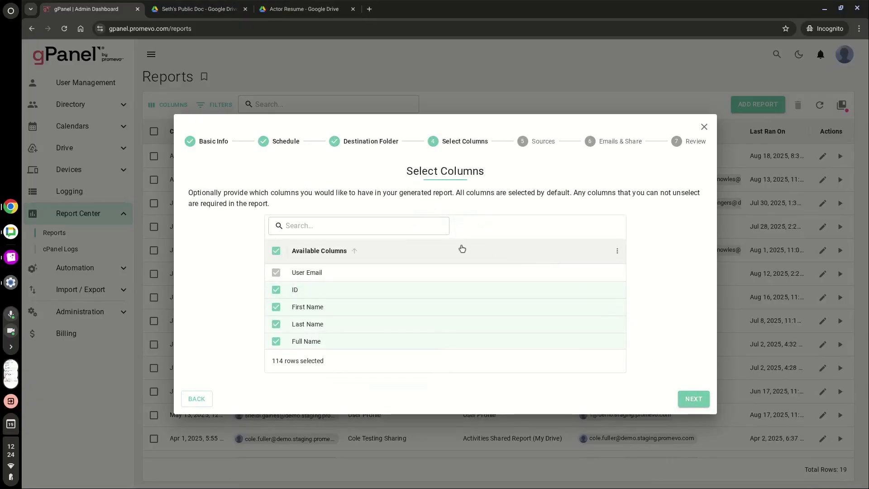
Step: Examine the columns available for the User Profile report, including the account, delegate, phone and organization fields
scroll(450, 263, down, 2)
scroll(452, 267, down, 1)
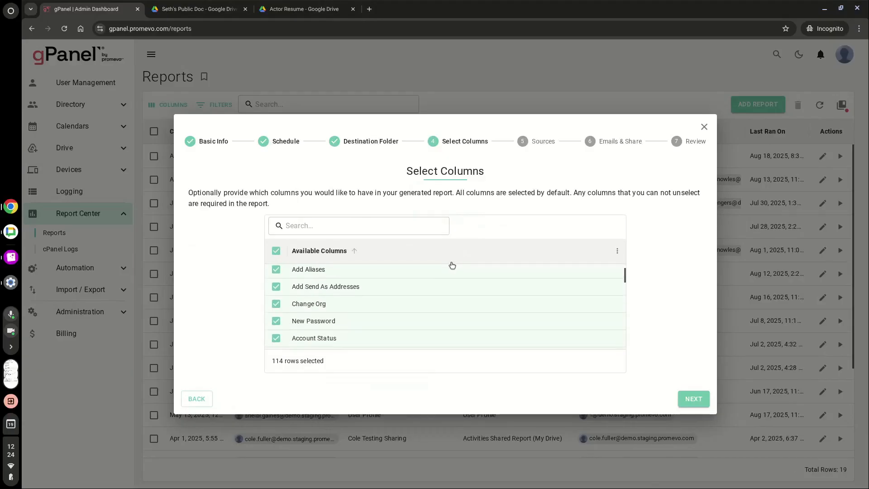
scroll(437, 294, down, 6)
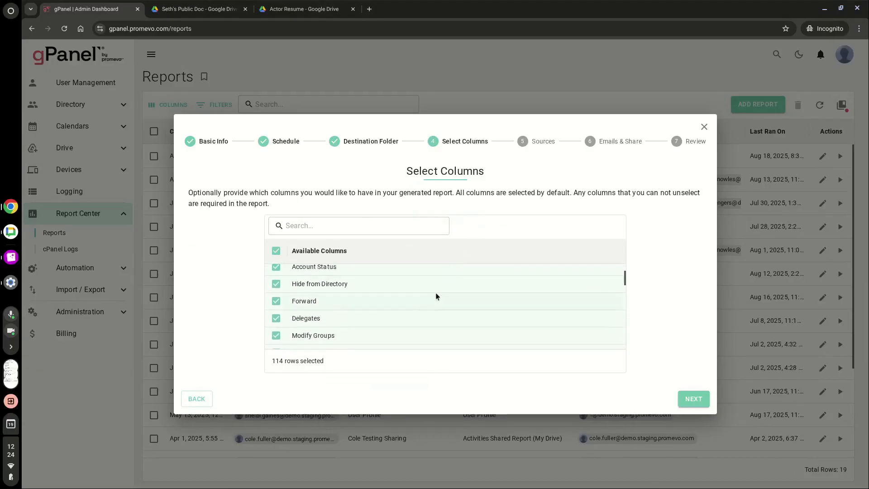
scroll(436, 288, down, 3)
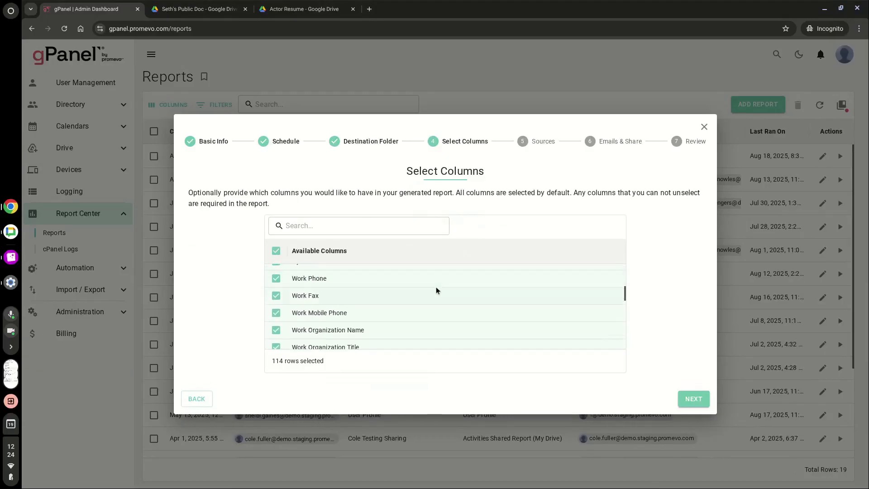
scroll(401, 299, up, 6)
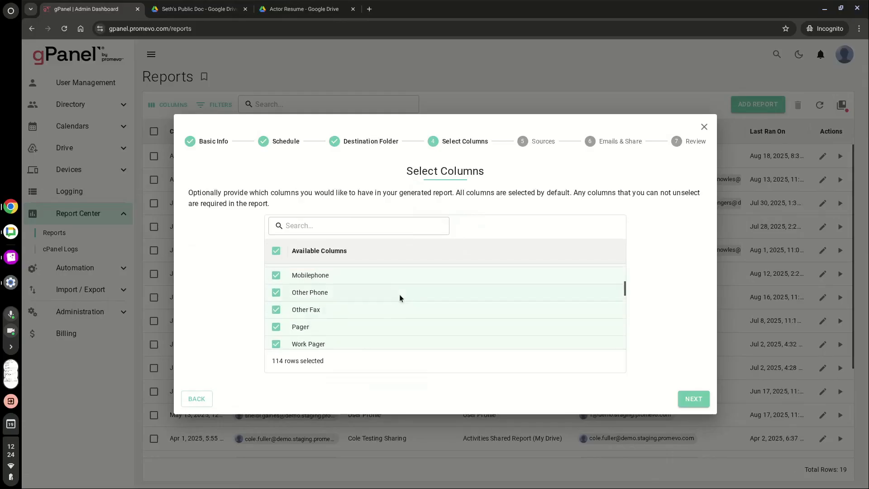
scroll(397, 283, up, 5)
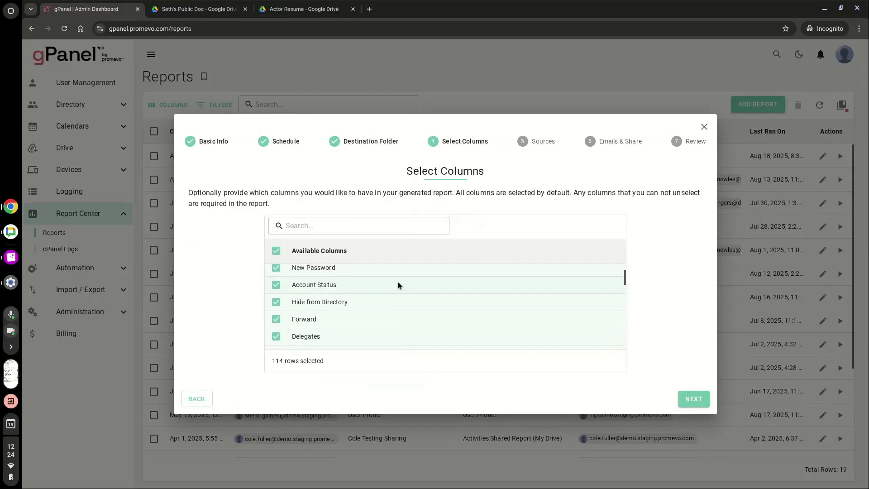
scroll(399, 280, down, 1)
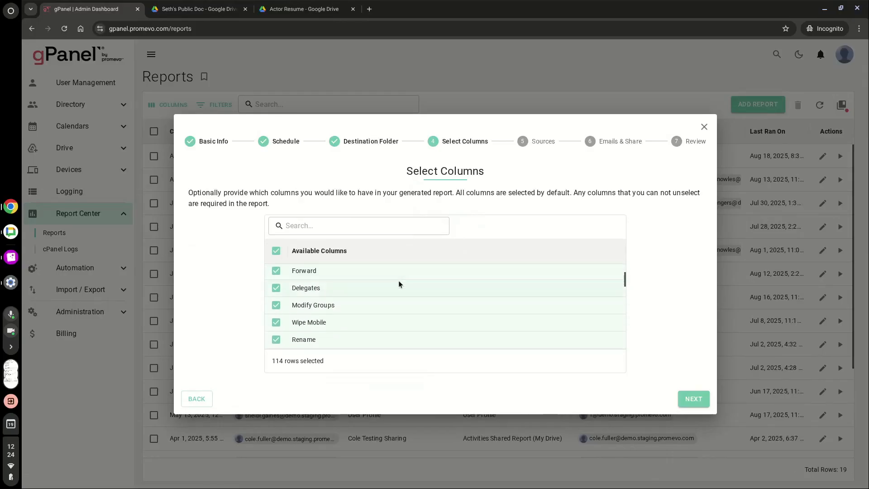
click(280, 293)
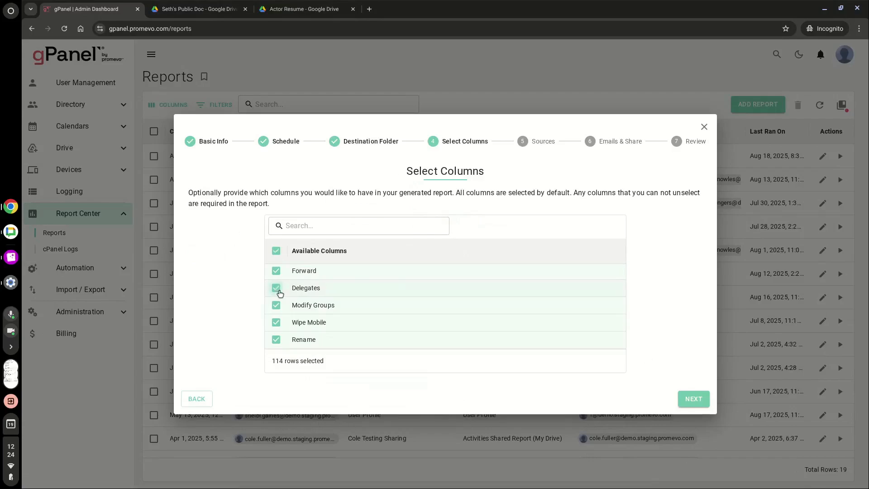
scroll(302, 283, up, 4)
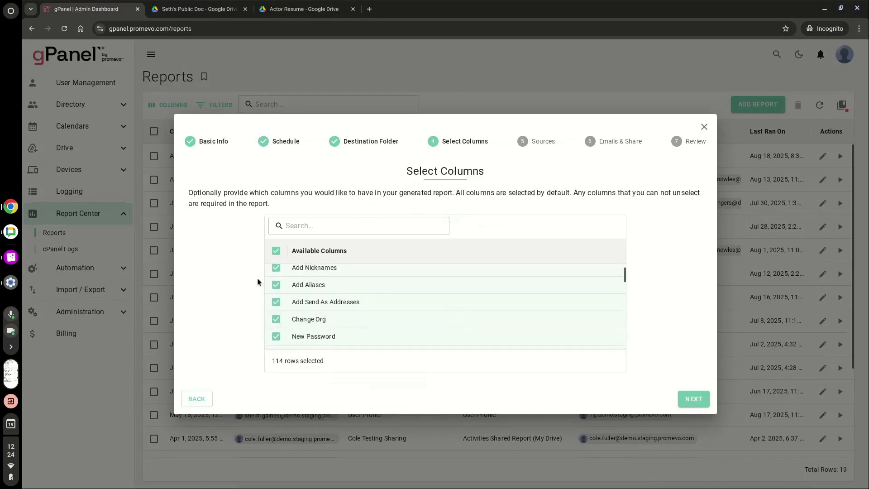
scroll(302, 282, up, 2)
click(276, 289)
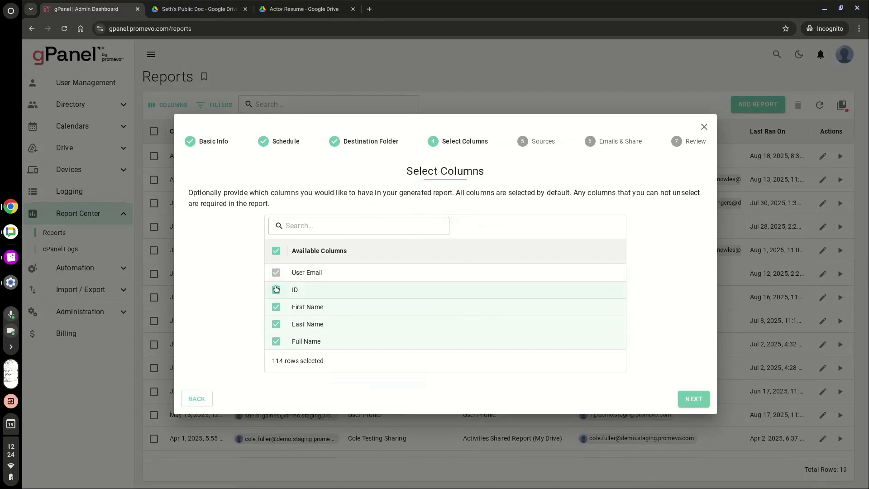
click(281, 308)
Step: Add the first listed user as the report's data source and continue to the email and share settings
click(704, 404)
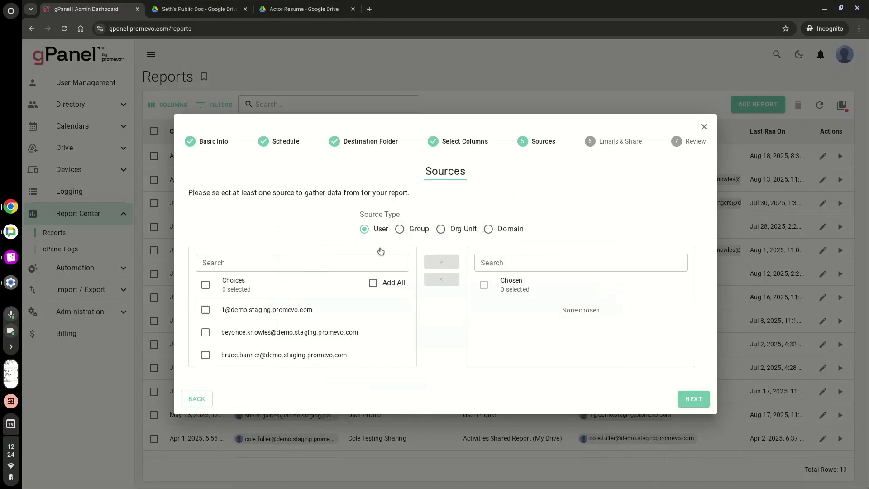
click(206, 310)
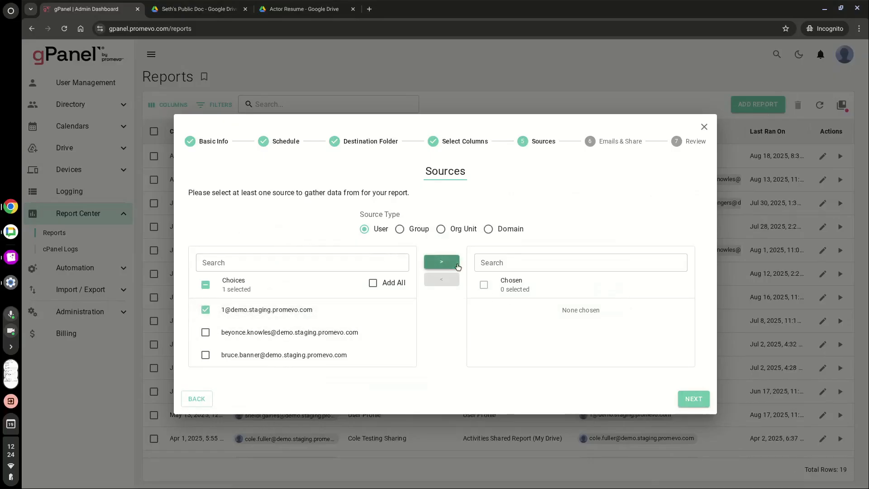
click(441, 262)
click(686, 402)
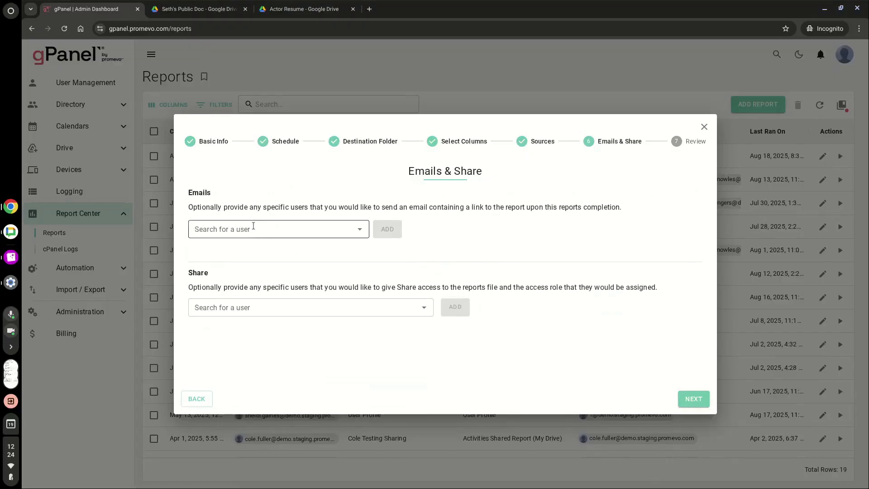
Step: Find a test user by first name and add the second match to the users given share access to the report file
click(372, 309)
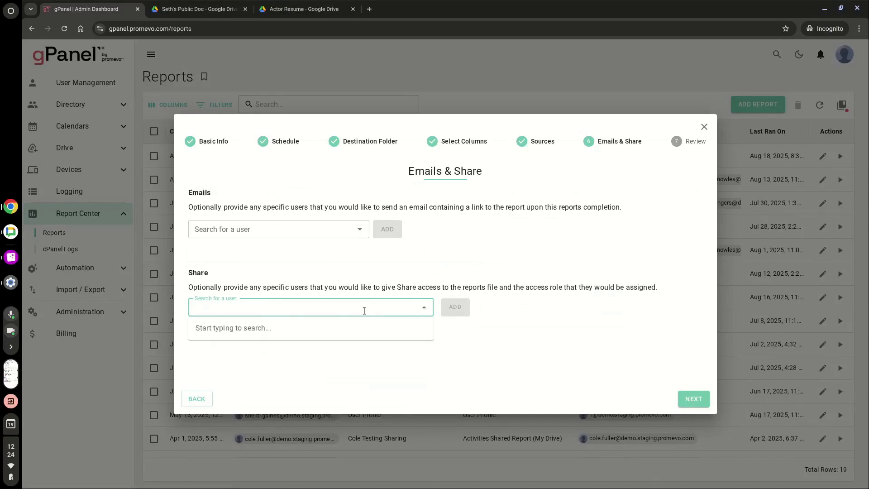
text(cole)
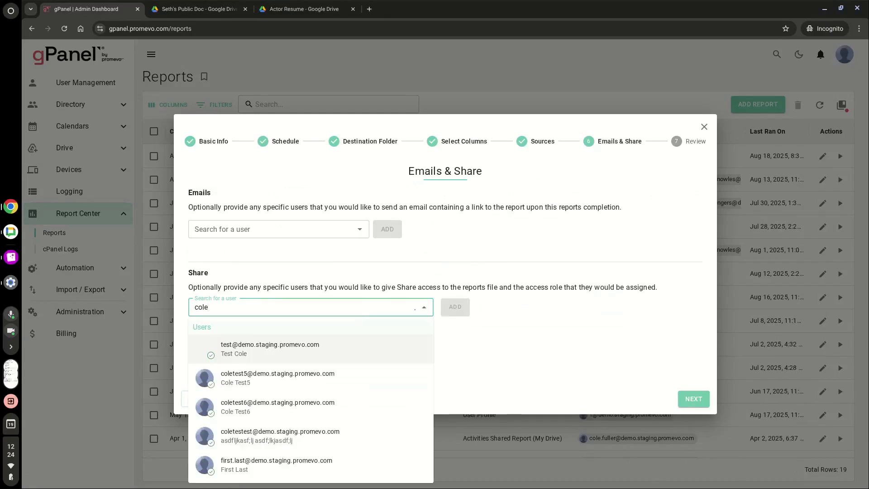
right_click(364, 310)
click(263, 368)
click(244, 376)
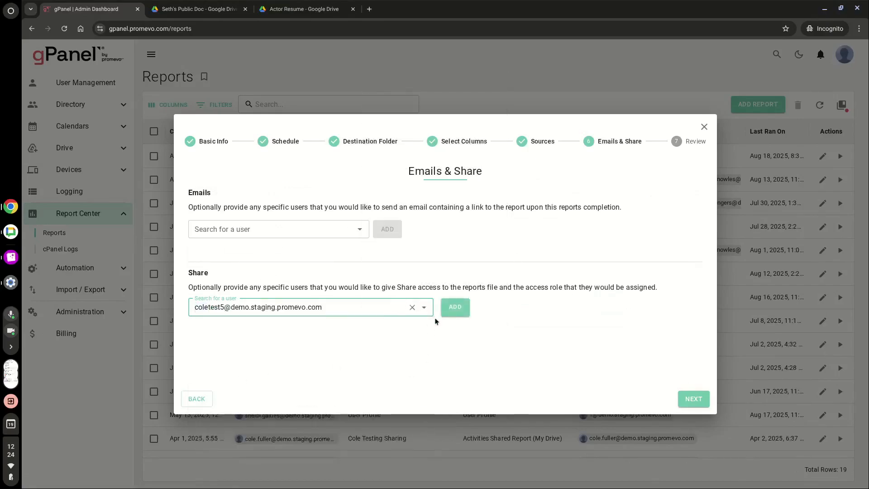
click(454, 308)
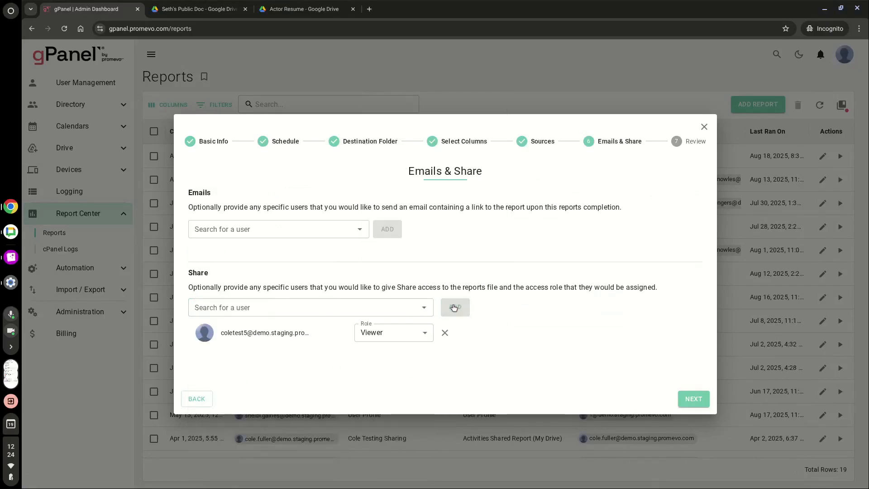
Step: Check the role options for the shared user, keep Viewer, and finish creating the scheduled User Profile report
click(415, 338)
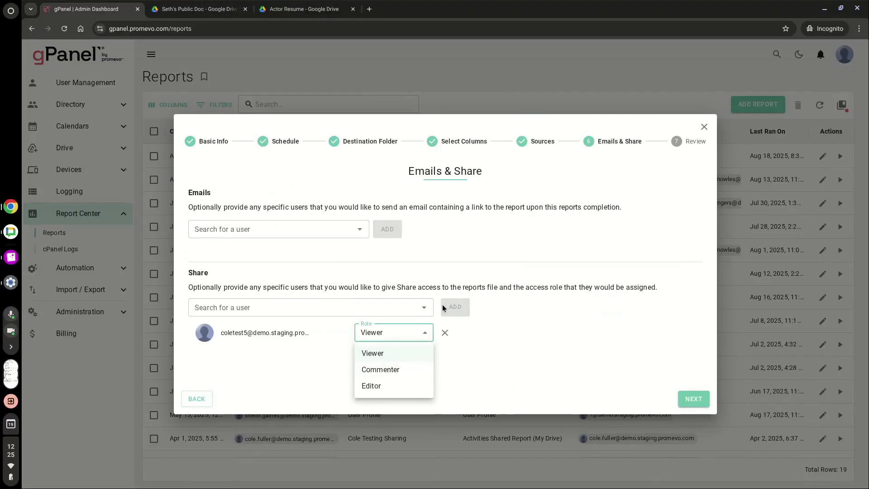
click(615, 376)
click(693, 398)
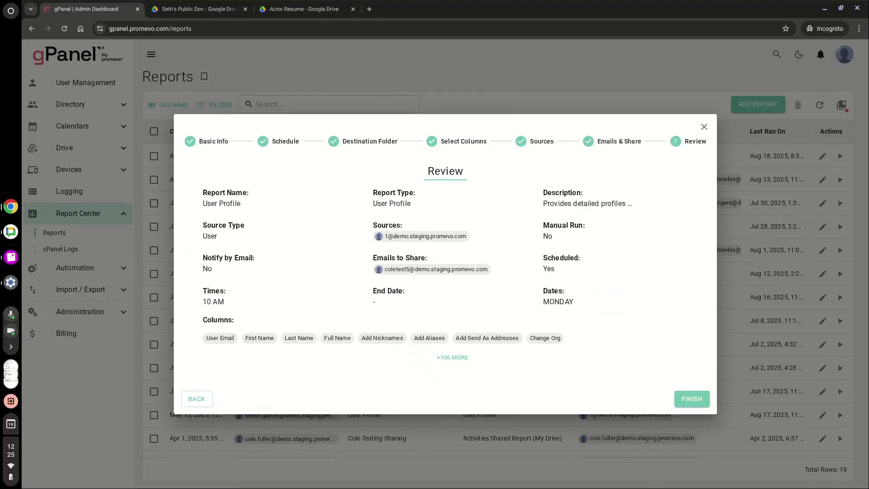
click(699, 403)
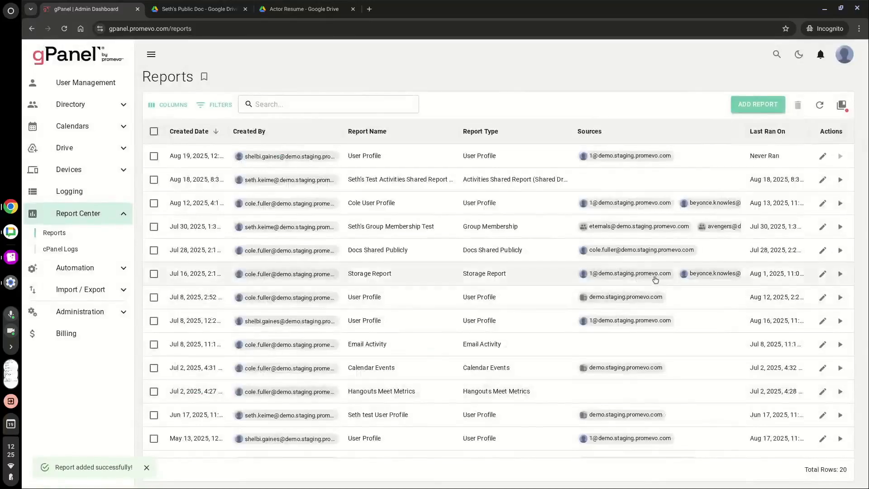
Step: Select the two most recently created reports in the Reports list
click(154, 156)
click(154, 180)
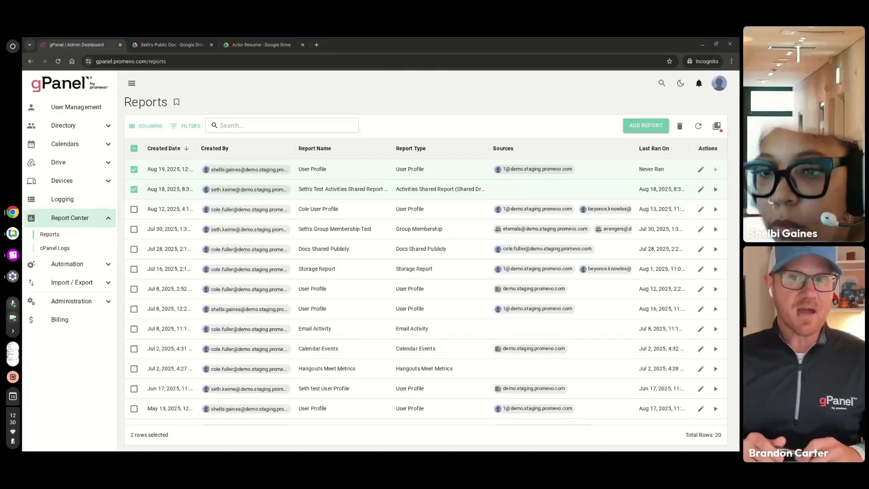
Step: Open Google API Status in the administration settings and examine the Admin and User API checks
click(75, 302)
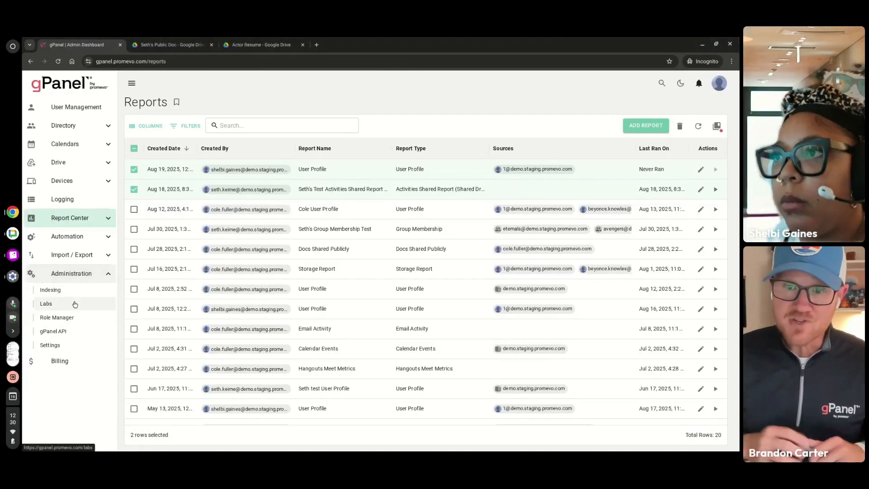
click(49, 347)
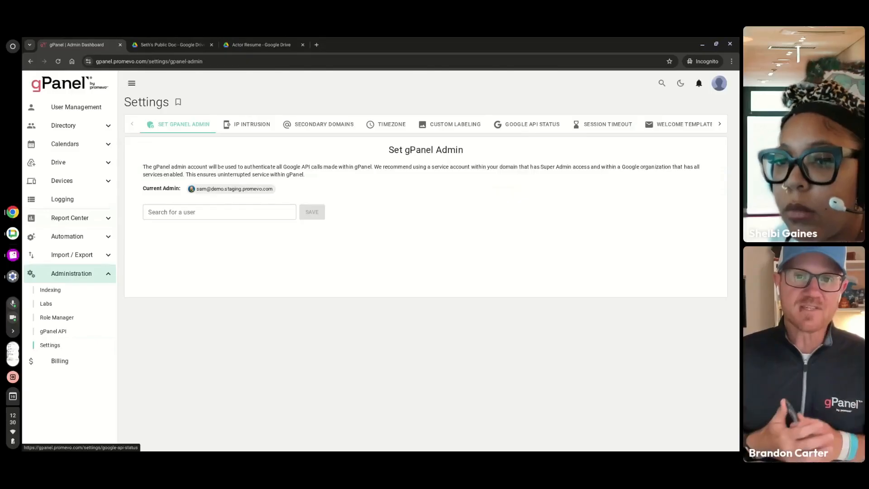
click(519, 127)
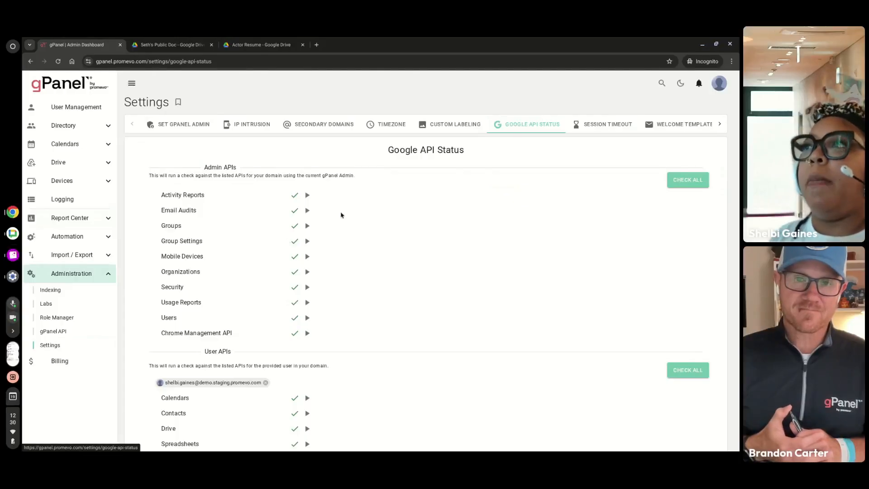
scroll(319, 223, down, 1)
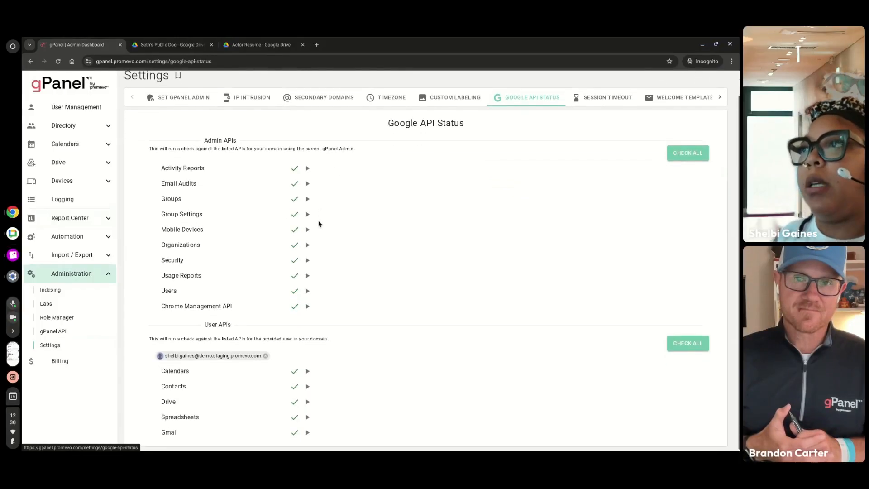
Step: Replace the user checked under User APIs with the second user matching a first-name search, and inspect the Calendars check status
click(265, 355)
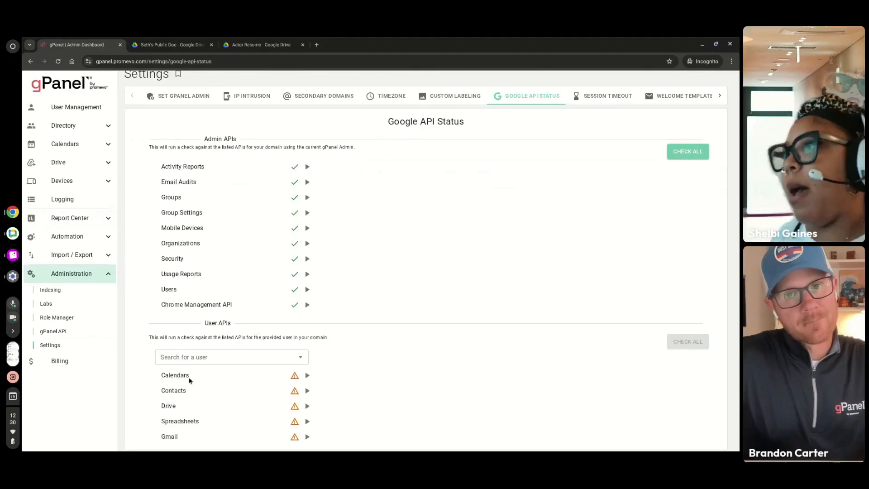
click(204, 358)
text(cole)
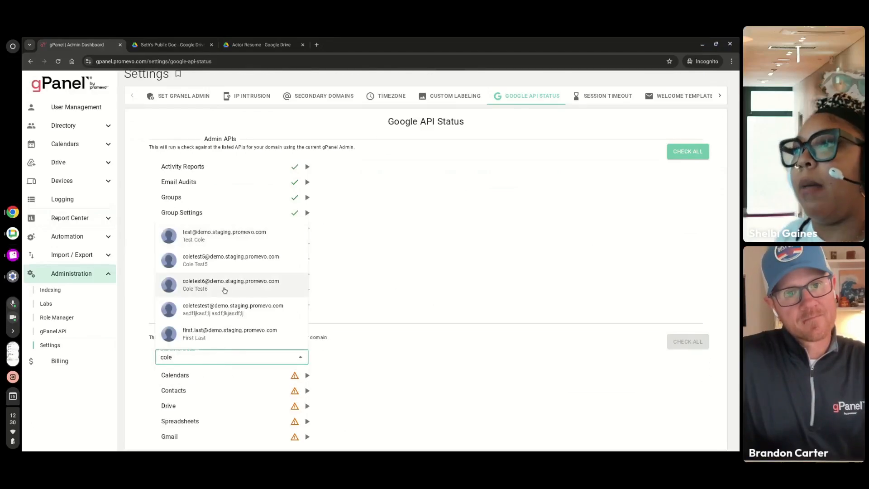
click(219, 263)
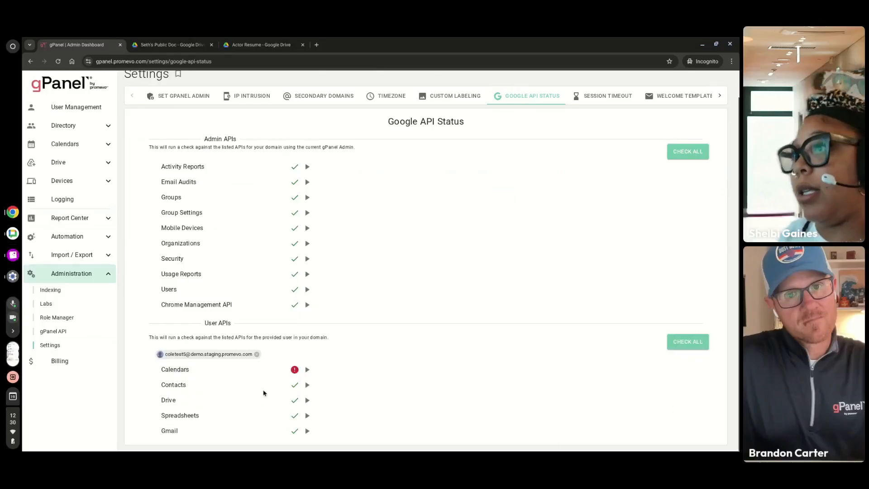
mouse_move(294, 374)
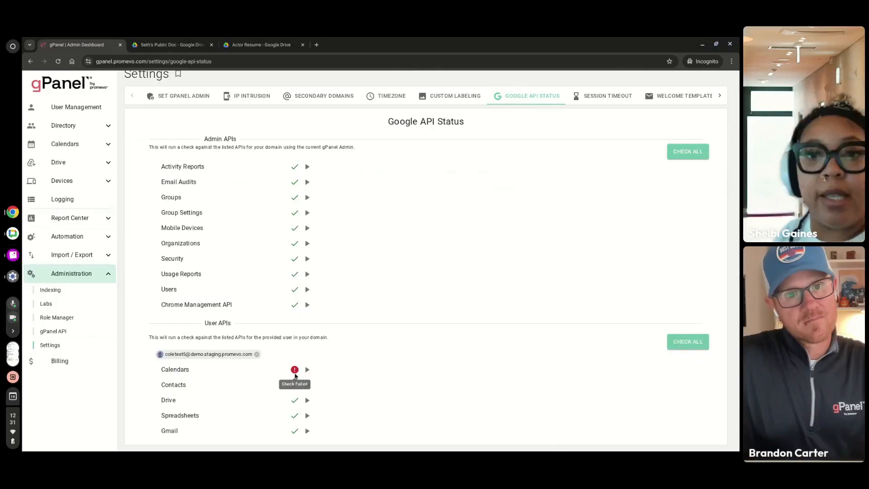